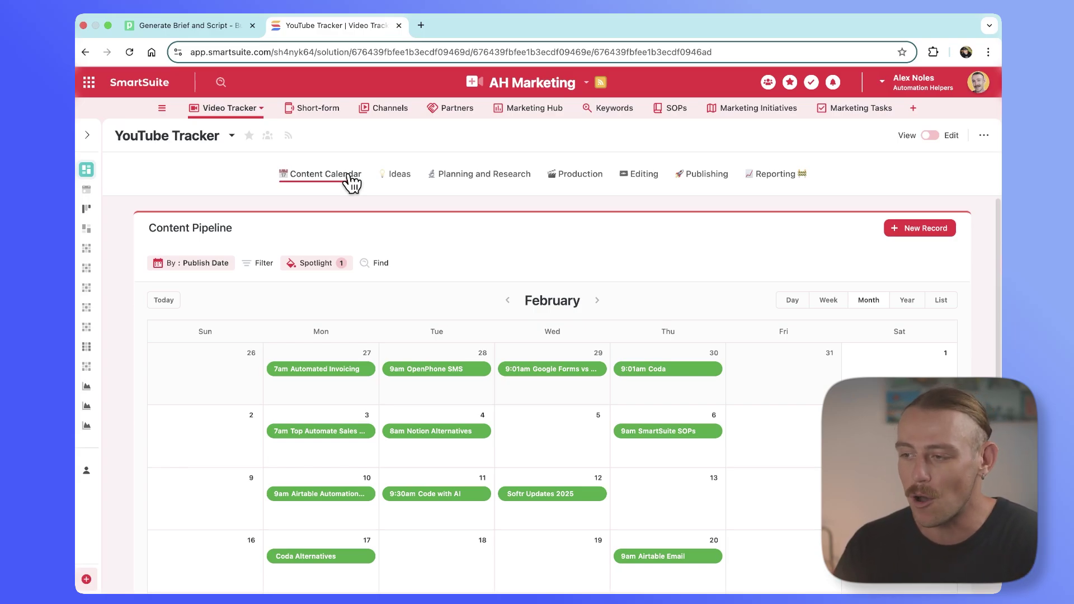
Step: Visit the Ideas, Planning and Research, Production and Publishing stage pages in turn
{"action": "left_click", "coordinate": [400, 179]}
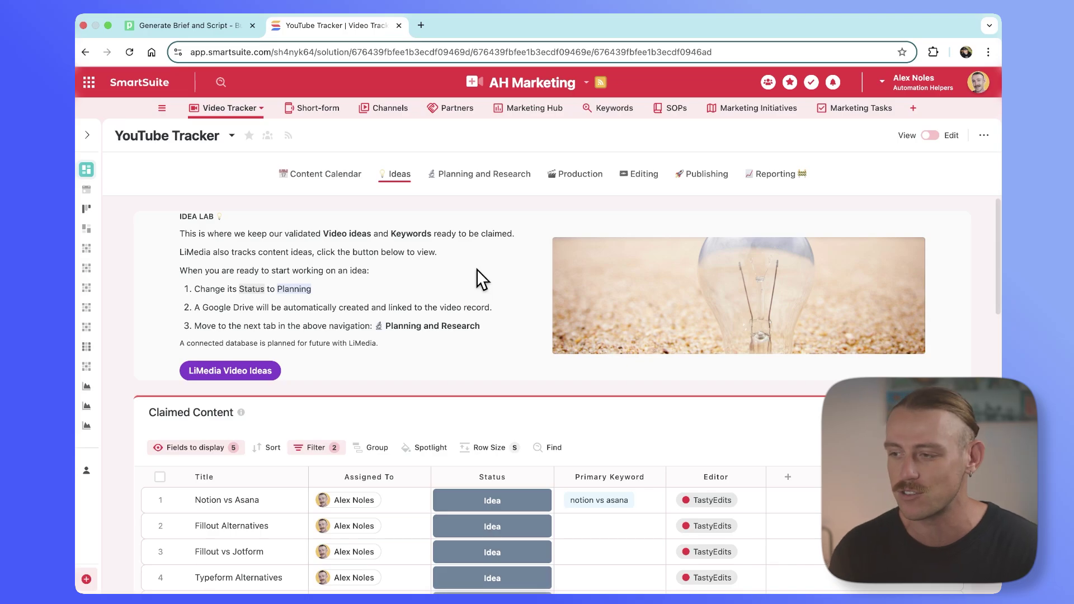
{"action": "left_click", "coordinate": [518, 187]}
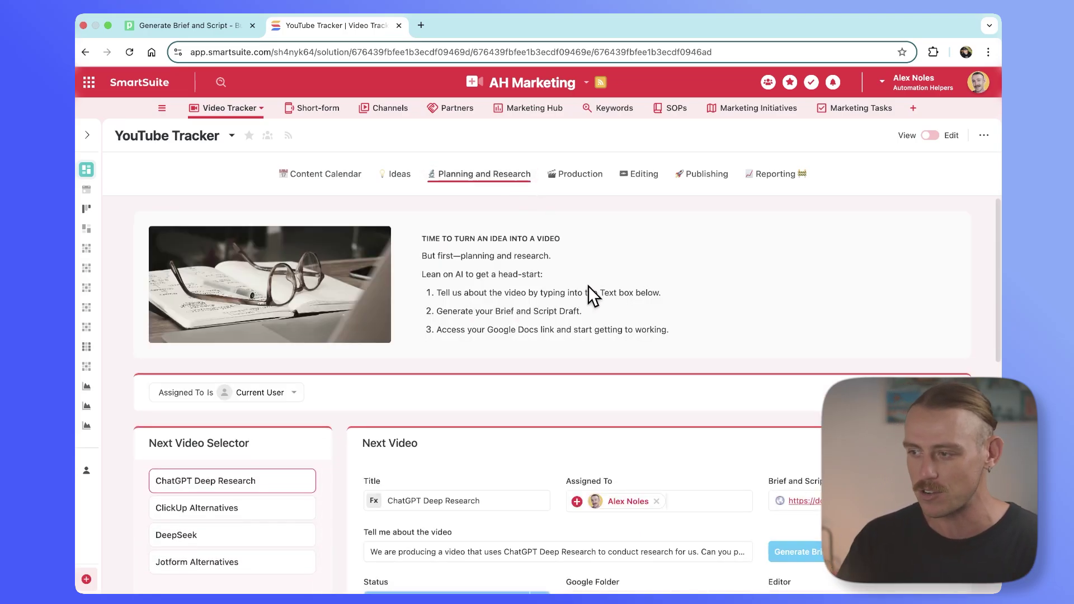
{"action": "left_click", "coordinate": [580, 177]}
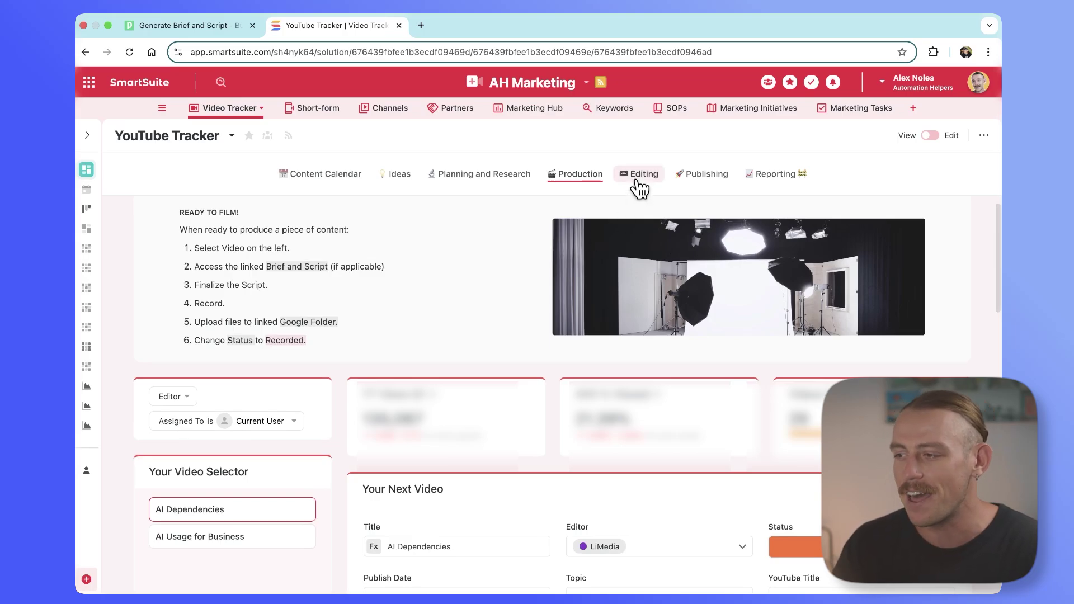
{"action": "left_click", "coordinate": [698, 180]}
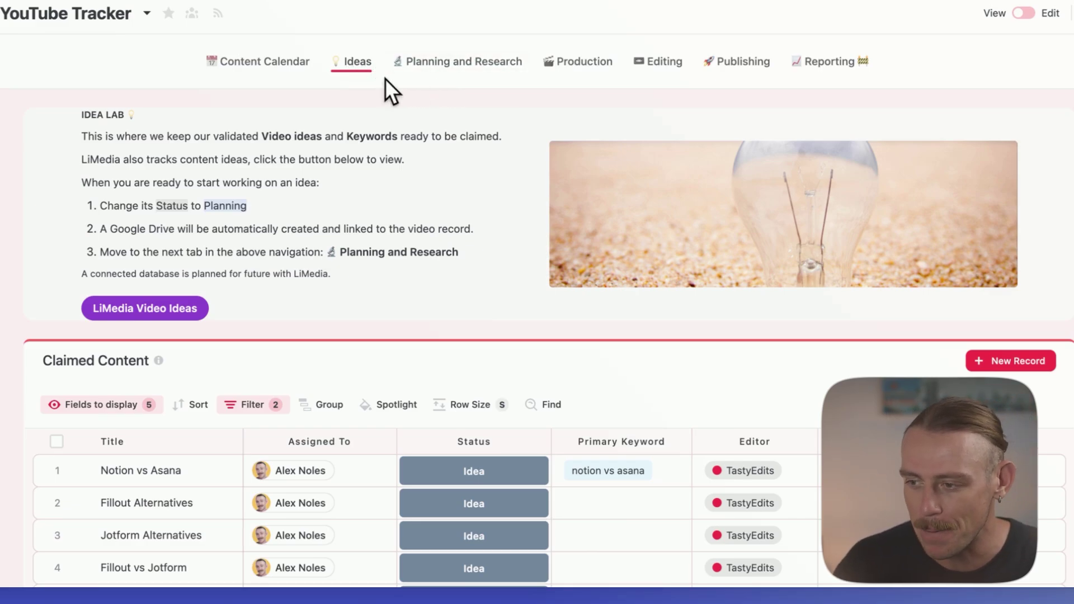
Step: Inspect the Fillout Alternatives assignee in Claimed Content, leaving it unchanged
{"action": "scroll", "coordinate": [392, 249], "scroll_direction": "down", "scroll_amount": 5}
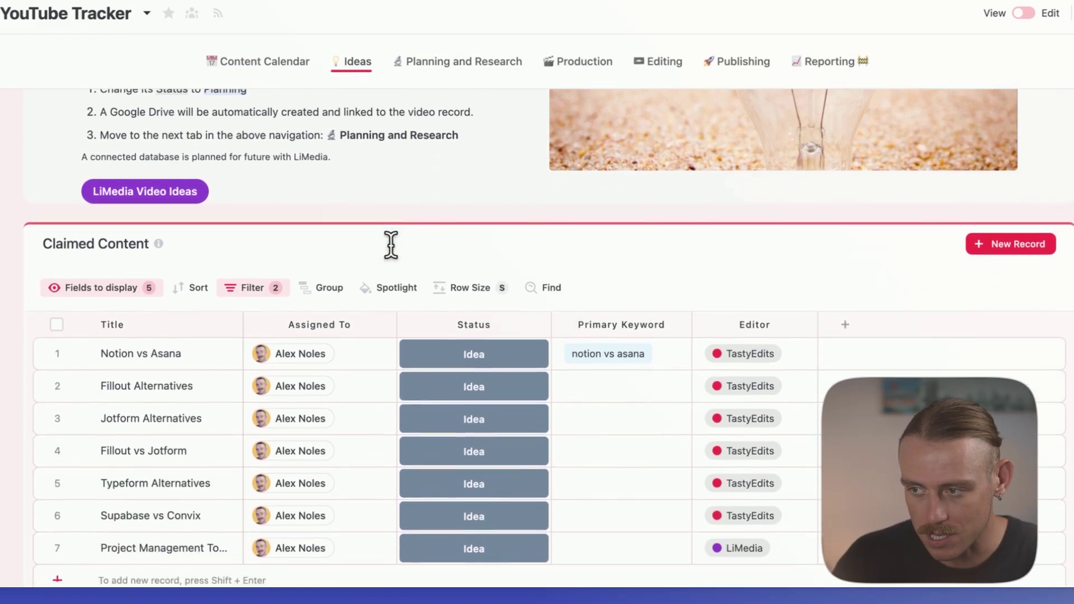
{"action": "mouse_move", "coordinate": [161, 139]}
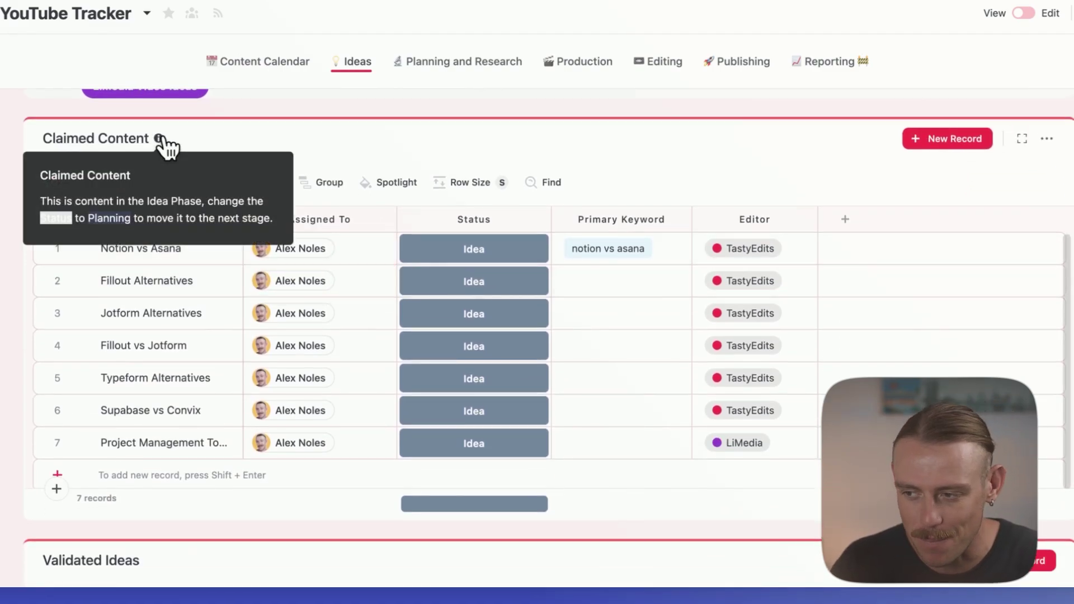
{"action": "left_click", "coordinate": [267, 293]}
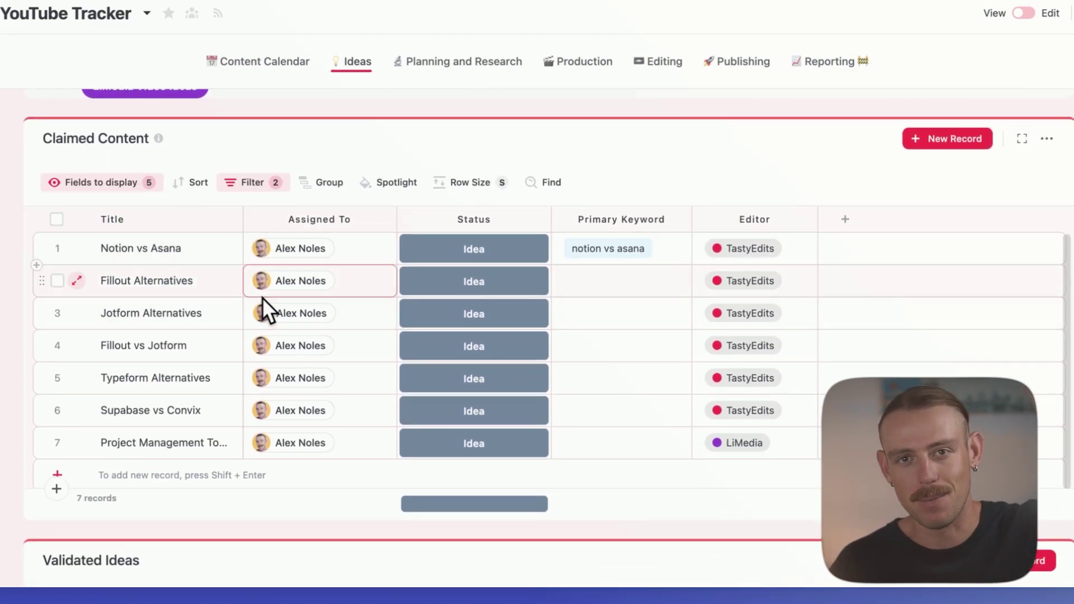
{"action": "left_click", "coordinate": [279, 292]}
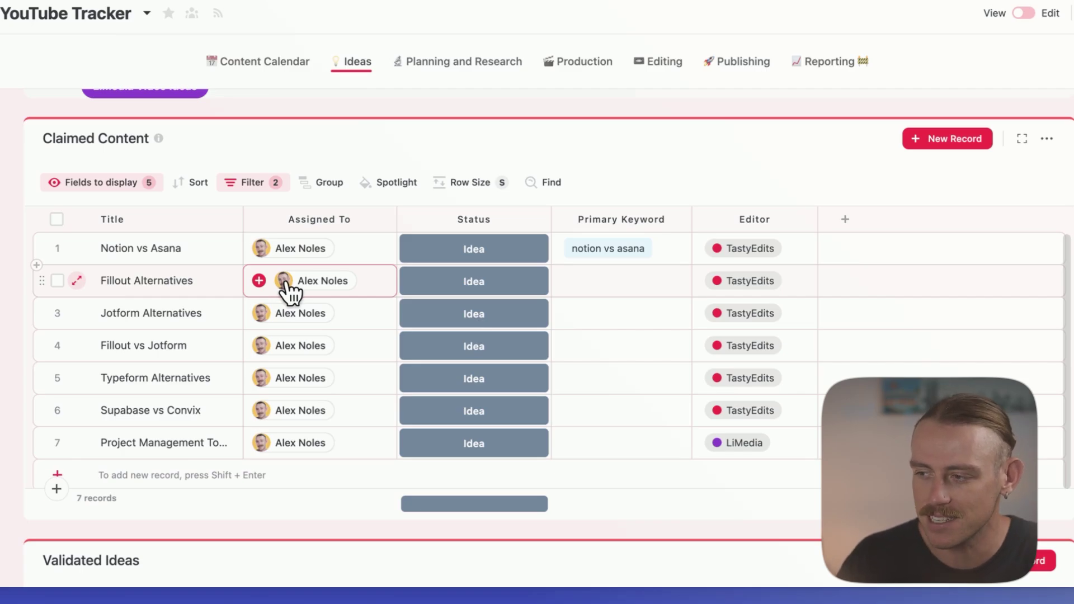
{"action": "left_click", "coordinate": [504, 250]}
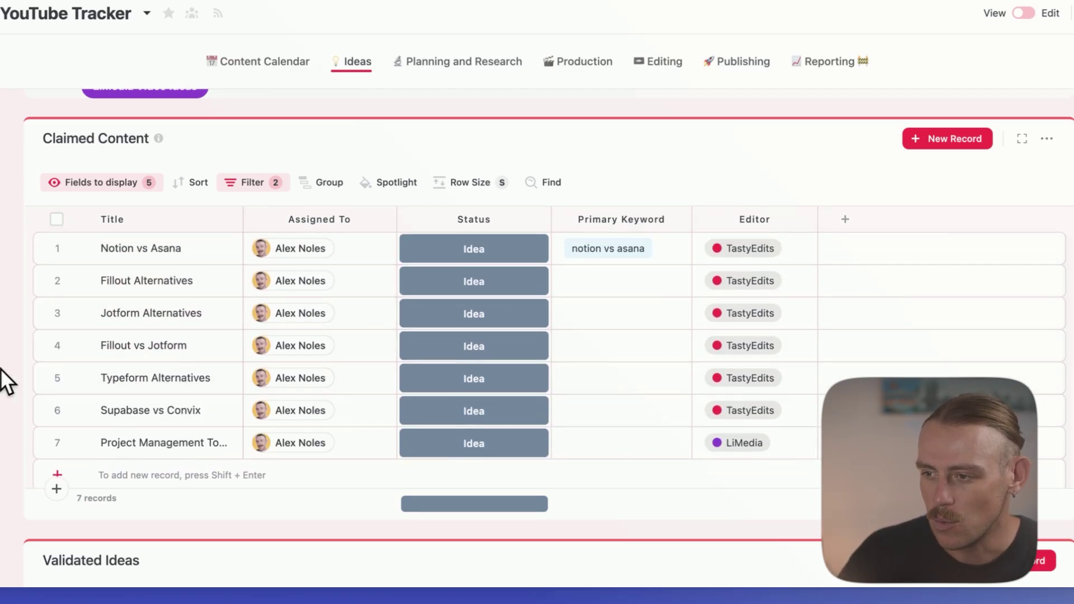
Step: Change Jotform Alternatives' status from Idea to Planning
{"action": "scroll", "coordinate": [5, 367], "scroll_direction": "down", "scroll_amount": 7}
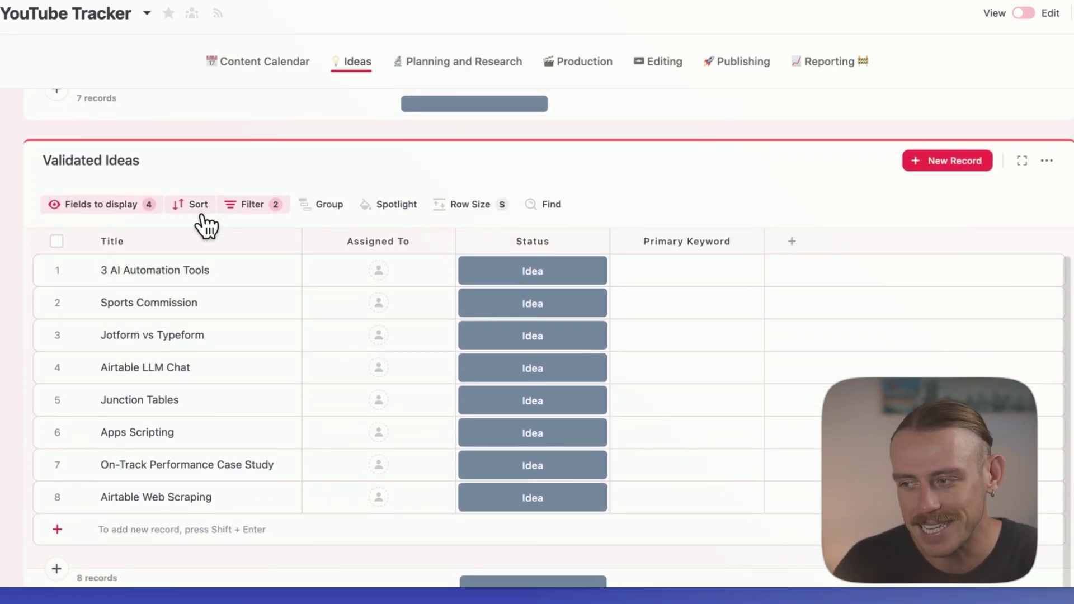
{"action": "scroll", "coordinate": [223, 232], "scroll_direction": "down", "scroll_amount": 1}
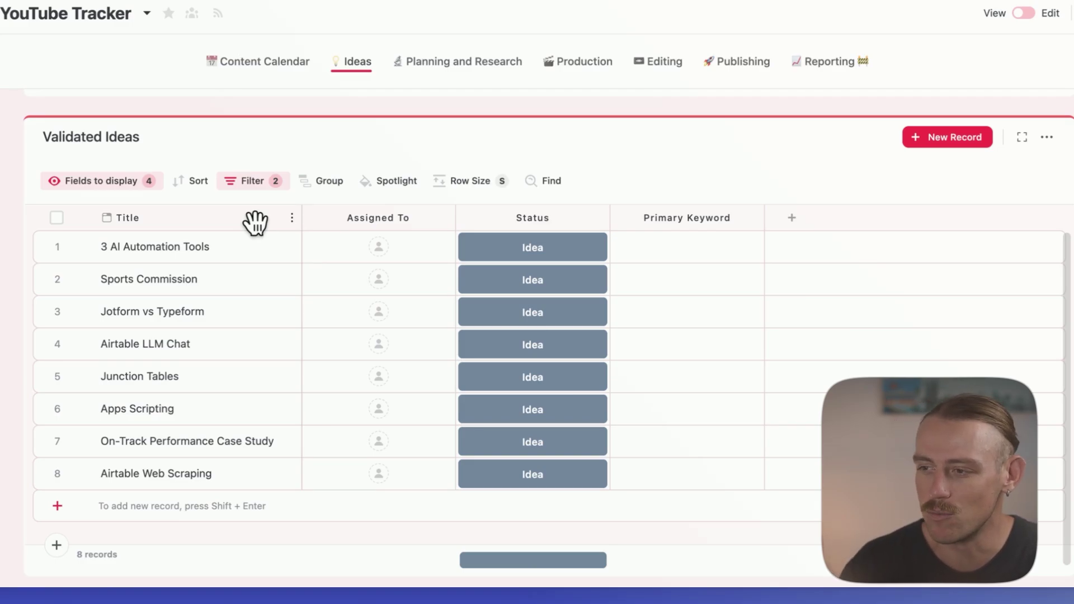
{"action": "scroll", "coordinate": [256, 224], "scroll_direction": "up", "scroll_amount": 10}
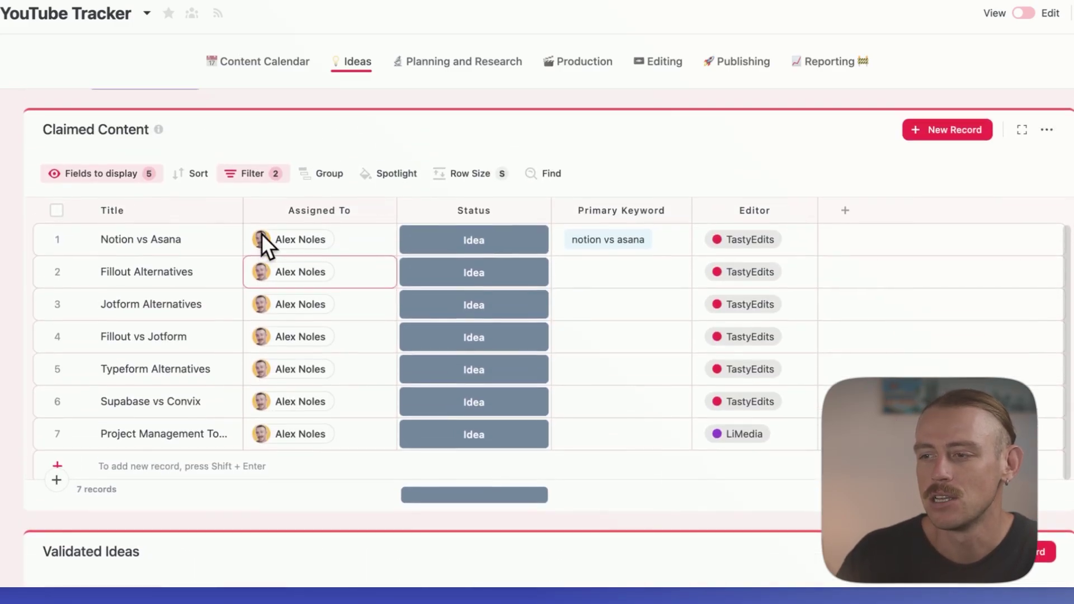
{"action": "left_click", "coordinate": [238, 242]}
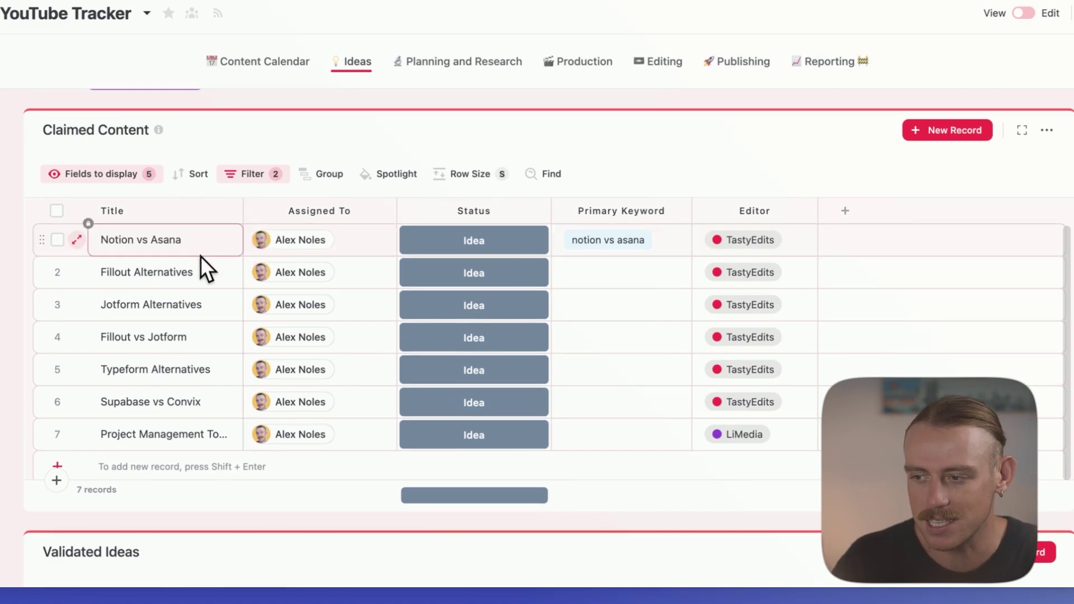
{"action": "left_click", "coordinate": [540, 307]}
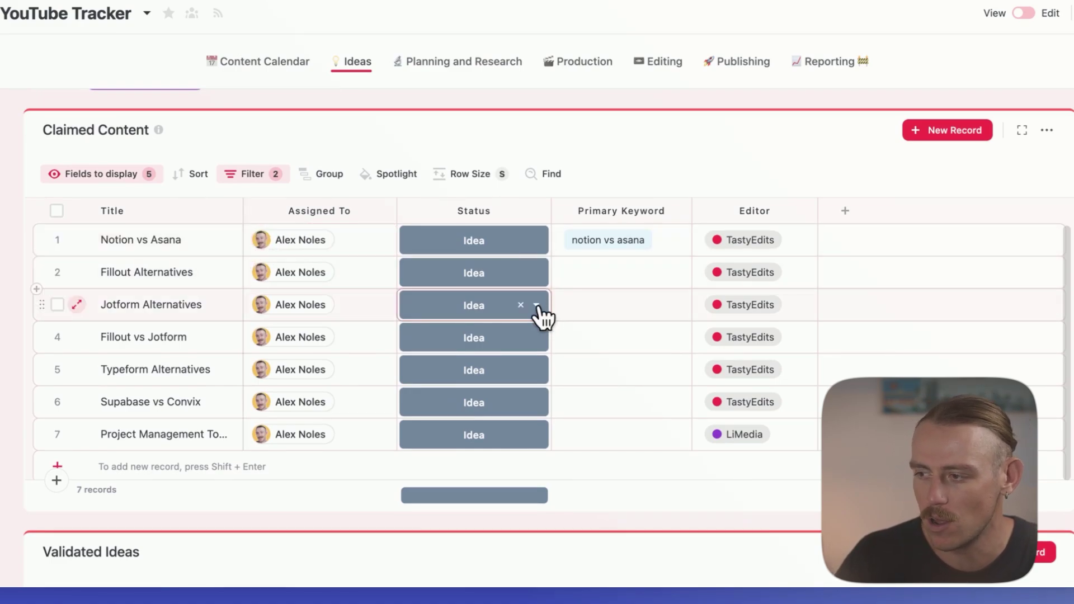
{"action": "left_click", "coordinate": [536, 306]}
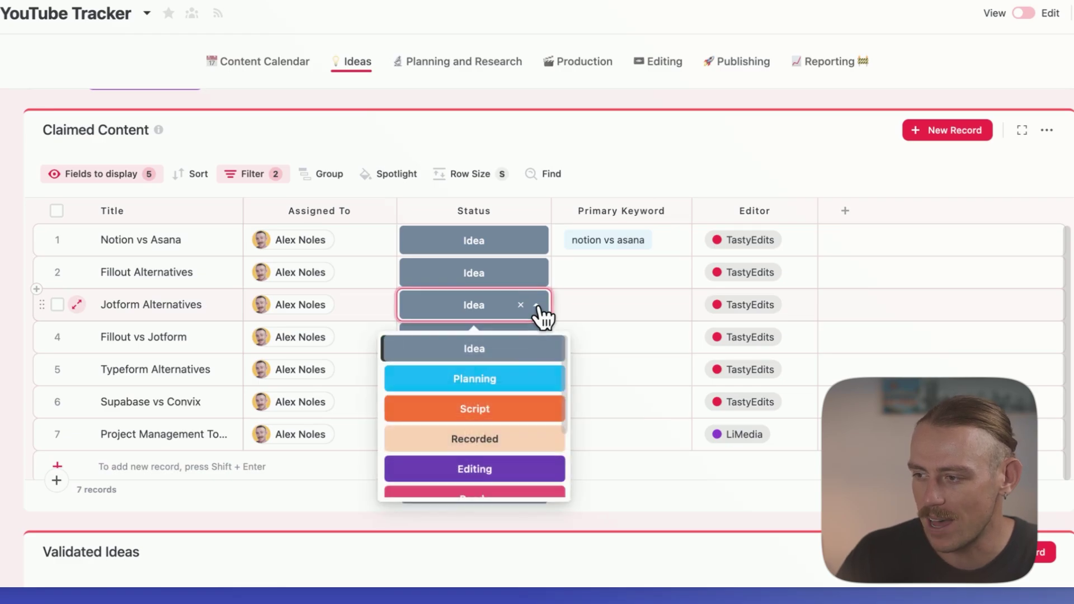
{"action": "left_click", "coordinate": [490, 377]}
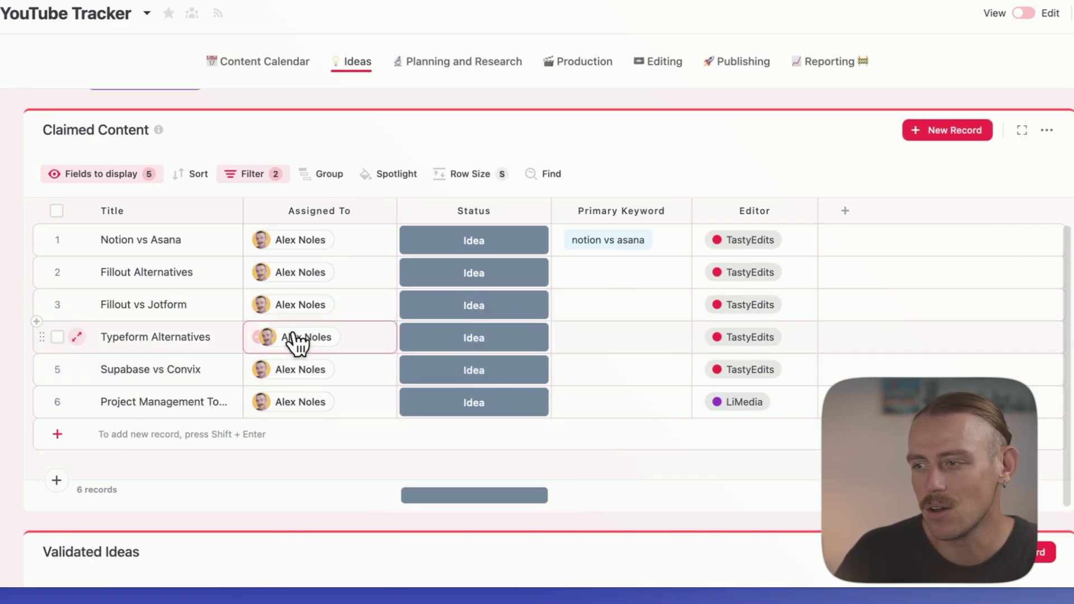
{"action": "scroll", "coordinate": [392, 274], "scroll_direction": "up", "scroll_amount": 5}
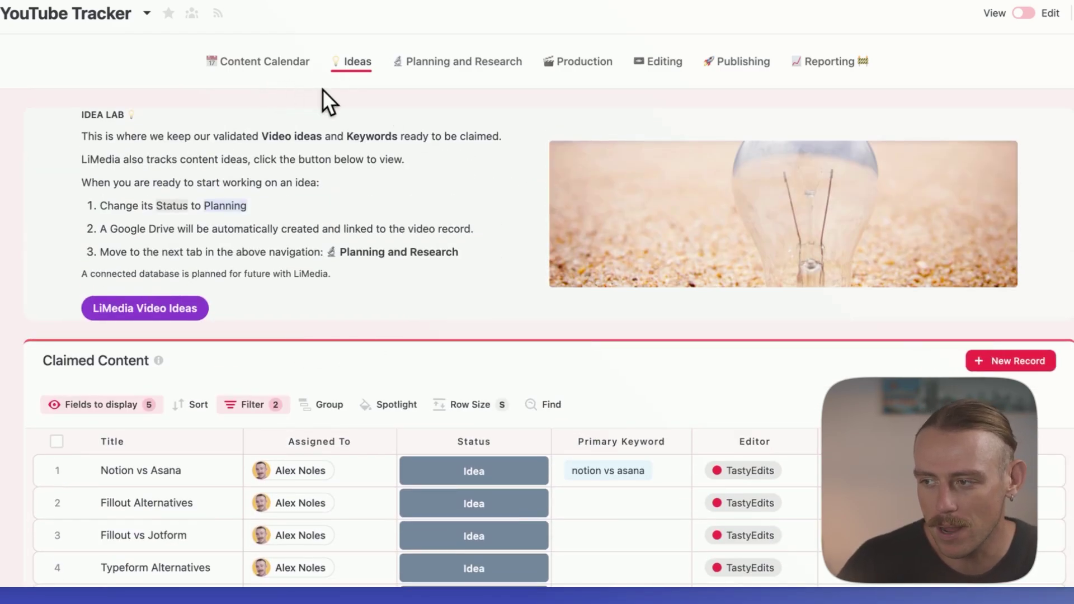
Step: On the Planning and Research page, load Jotform Alternatives into the Next Video Selector
{"action": "left_click", "coordinate": [448, 67]}
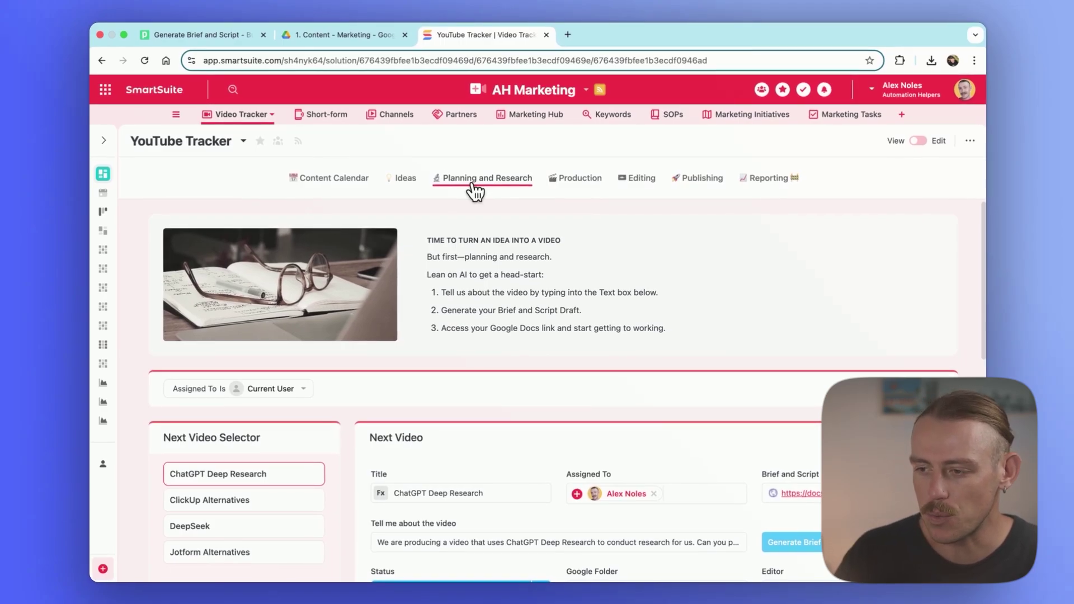
{"action": "scroll", "coordinate": [306, 349], "scroll_direction": "down", "scroll_amount": 2}
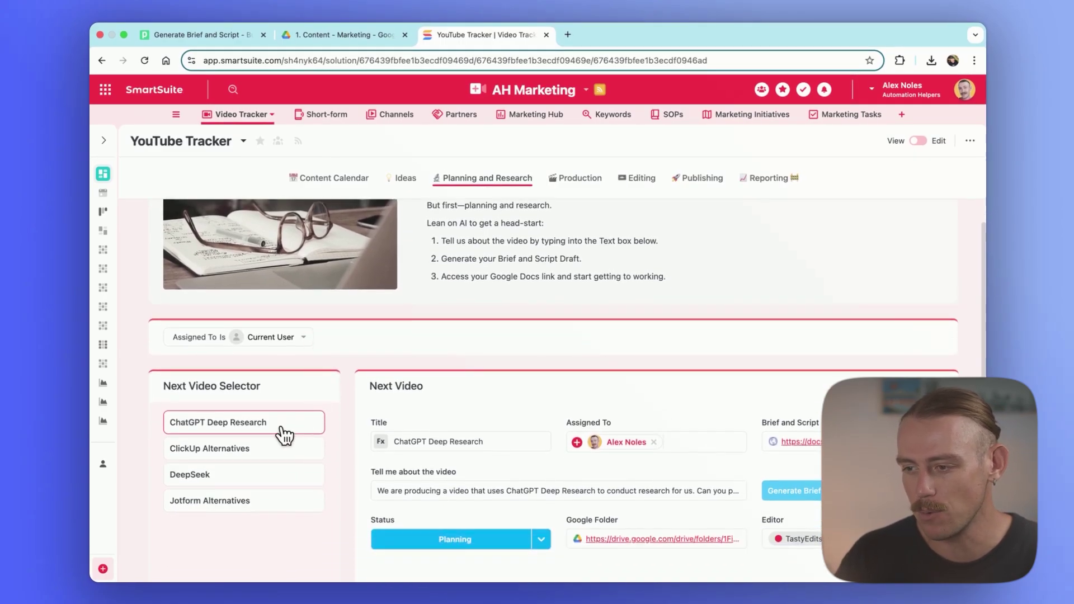
{"action": "scroll", "coordinate": [285, 435], "scroll_direction": "down", "scroll_amount": 1}
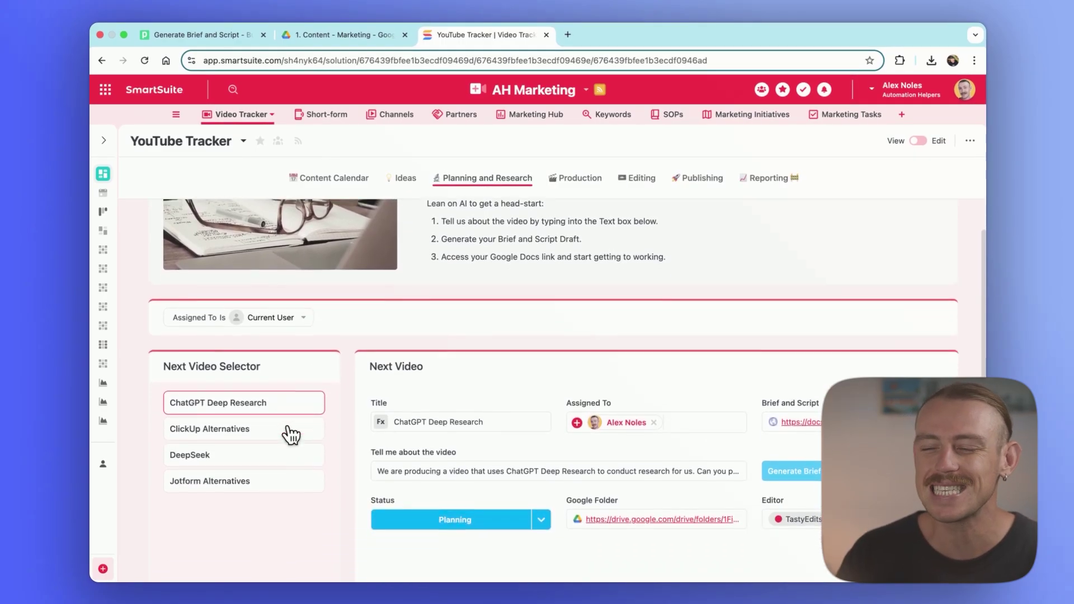
{"action": "left_click", "coordinate": [270, 494]}
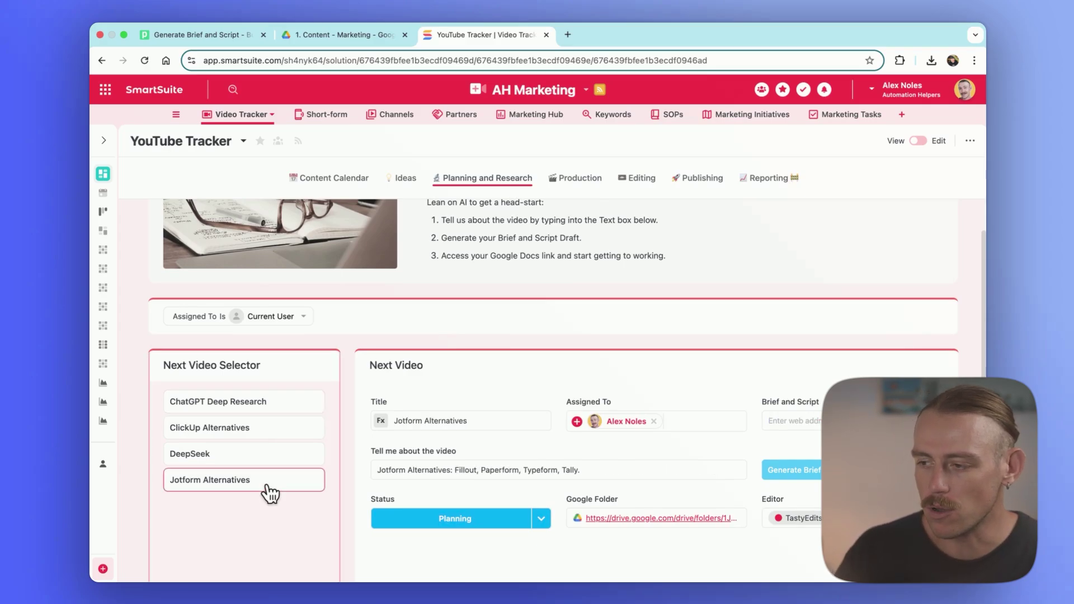
{"action": "scroll", "coordinate": [267, 485], "scroll_direction": "down", "scroll_amount": 3}
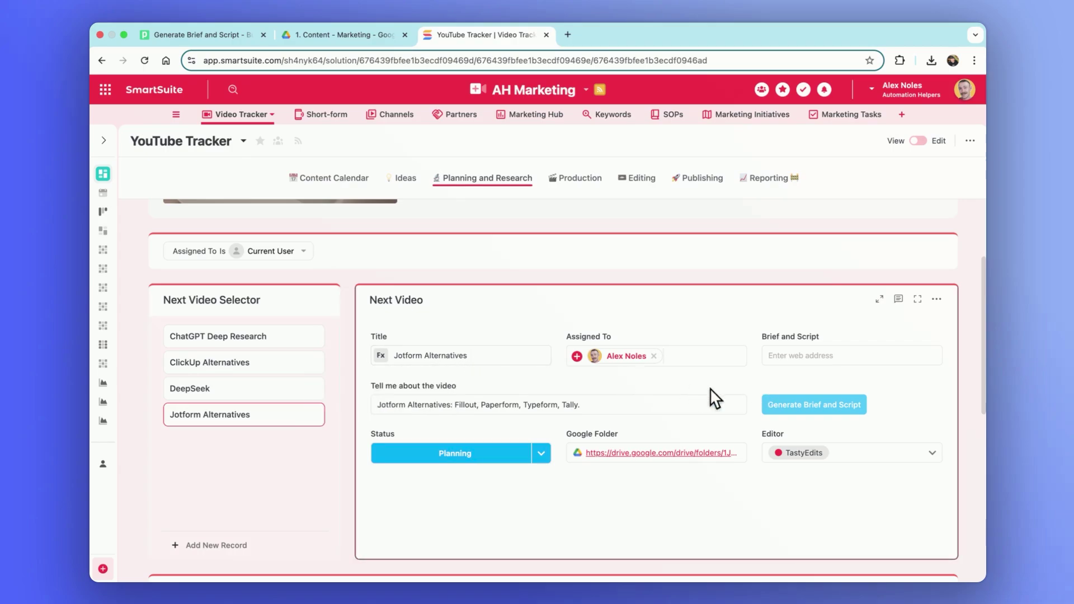
Step: Review the video description listing Fillout, Paperform, Typeform and Tally, leaving the cursor at its end
{"action": "left_click", "coordinate": [590, 404]}
{"action": "left_click_drag", "start_coordinate": [479, 405], "coordinate": [376, 405]}
{"action": "left_click", "coordinate": [591, 405]}
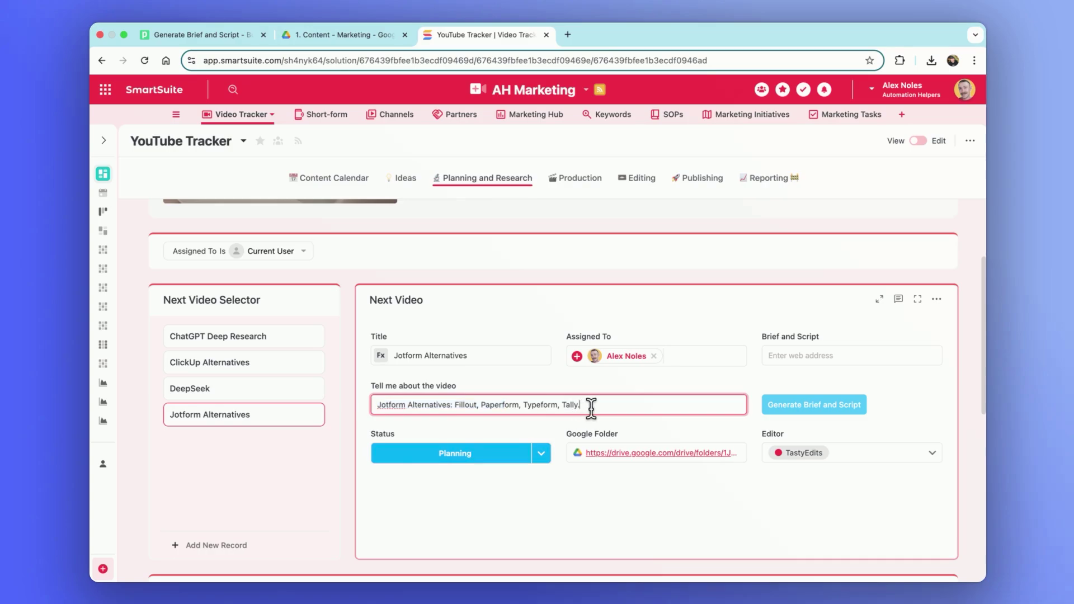
{"action": "scroll", "coordinate": [590, 405], "scroll_direction": "down", "scroll_amount": 1}
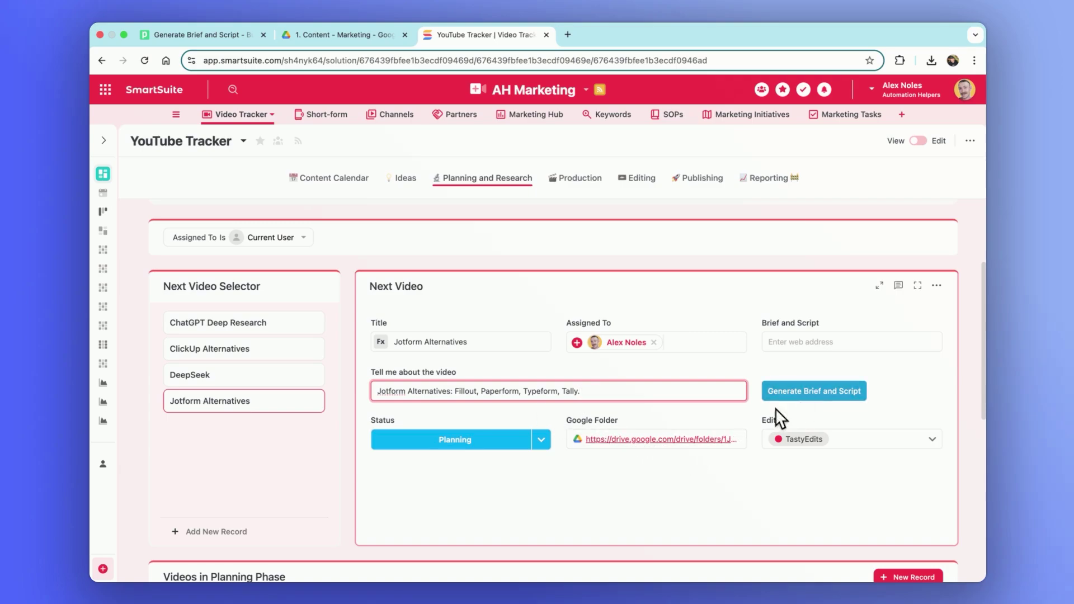
{"action": "left_click", "coordinate": [450, 372]}
{"action": "left_click_drag", "start_coordinate": [450, 372], "coordinate": [365, 373]}
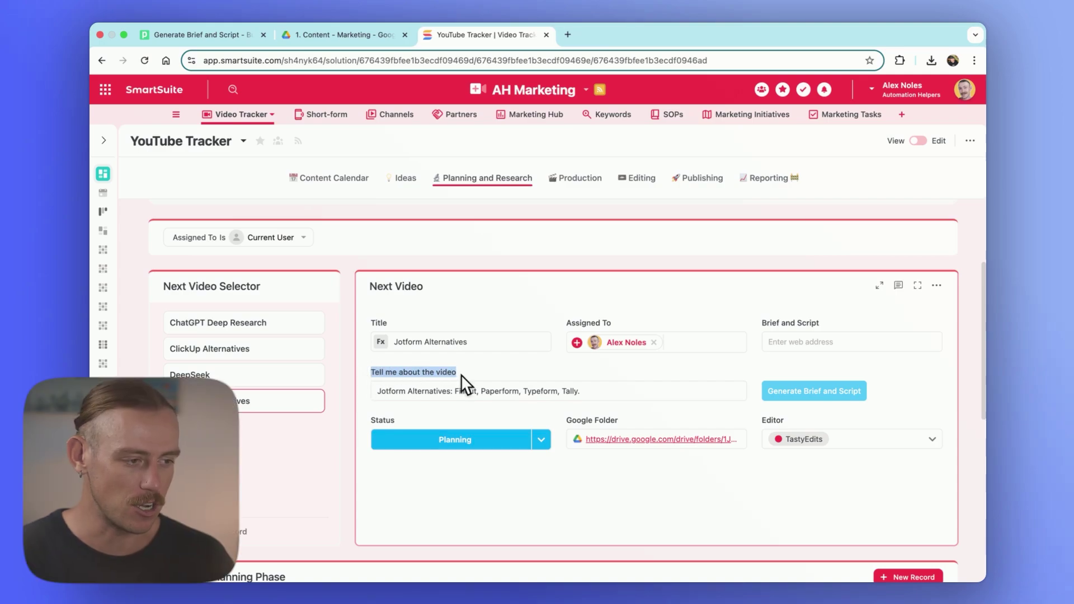
{"action": "left_click", "coordinate": [585, 392]}
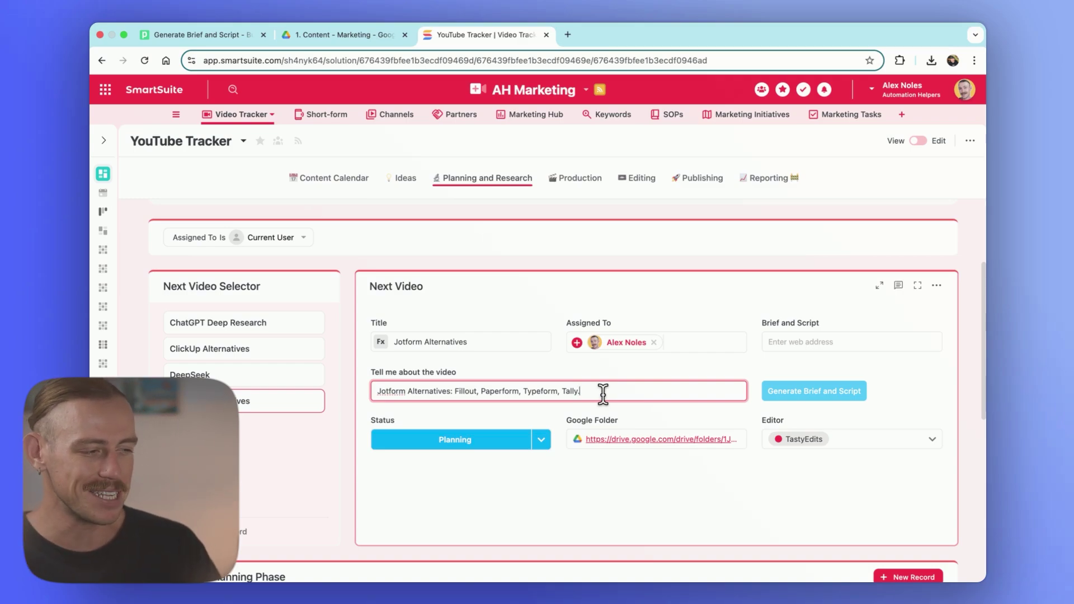
Step: Run Generate Brief and Script for Jotform Alternatives and check the Pipedream workflow run
{"action": "left_click", "coordinate": [839, 399]}
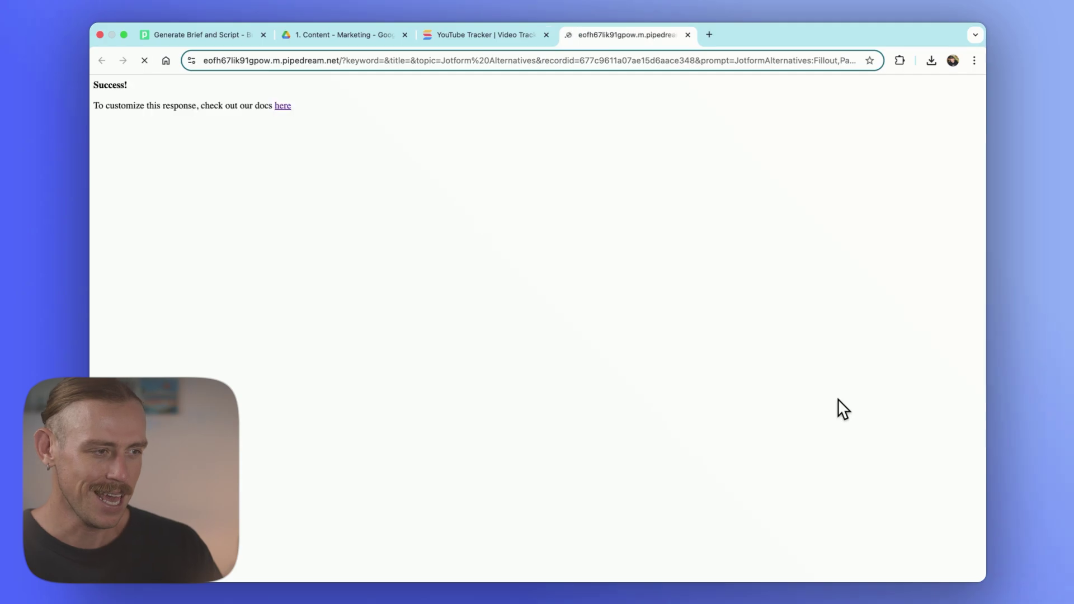
{"action": "left_click", "coordinate": [688, 36]}
{"action": "left_click", "coordinate": [217, 38]}
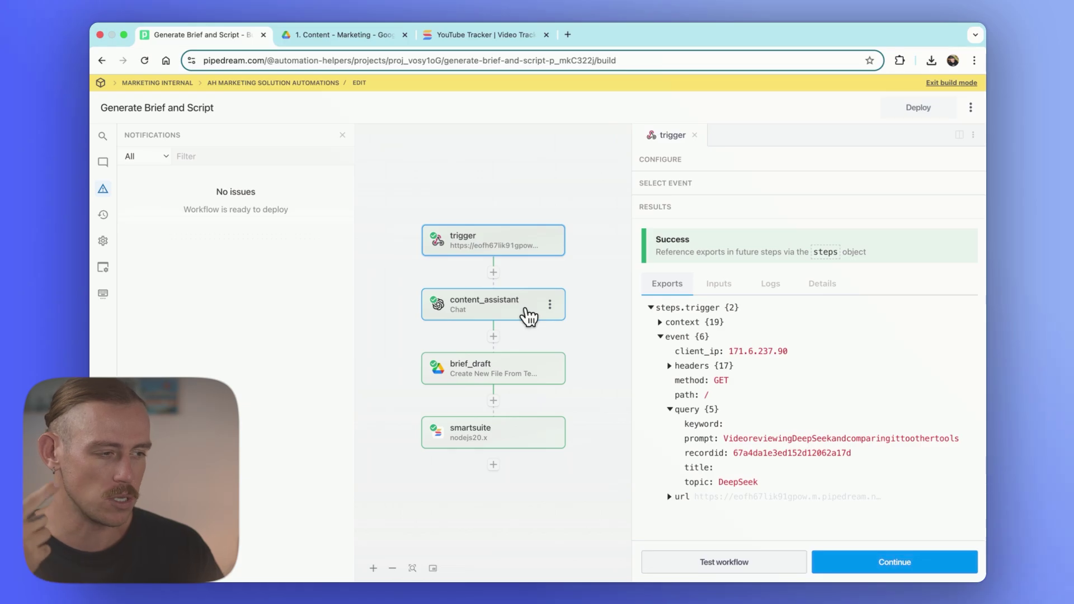
{"action": "left_click", "coordinate": [472, 36]}
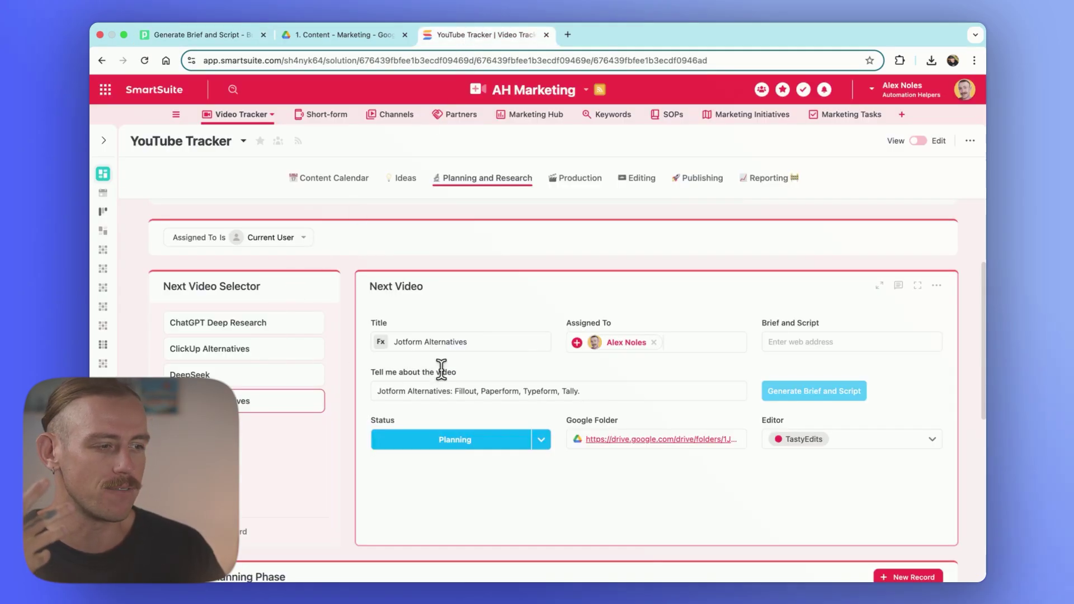
{"action": "left_click", "coordinate": [238, 36]}
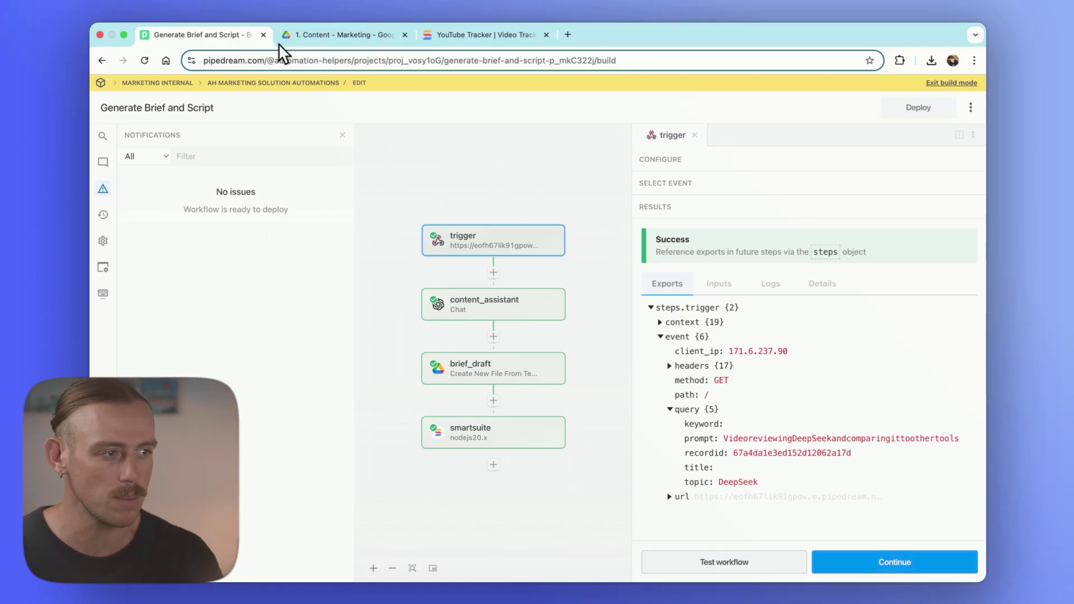
{"action": "left_click", "coordinate": [468, 36]}
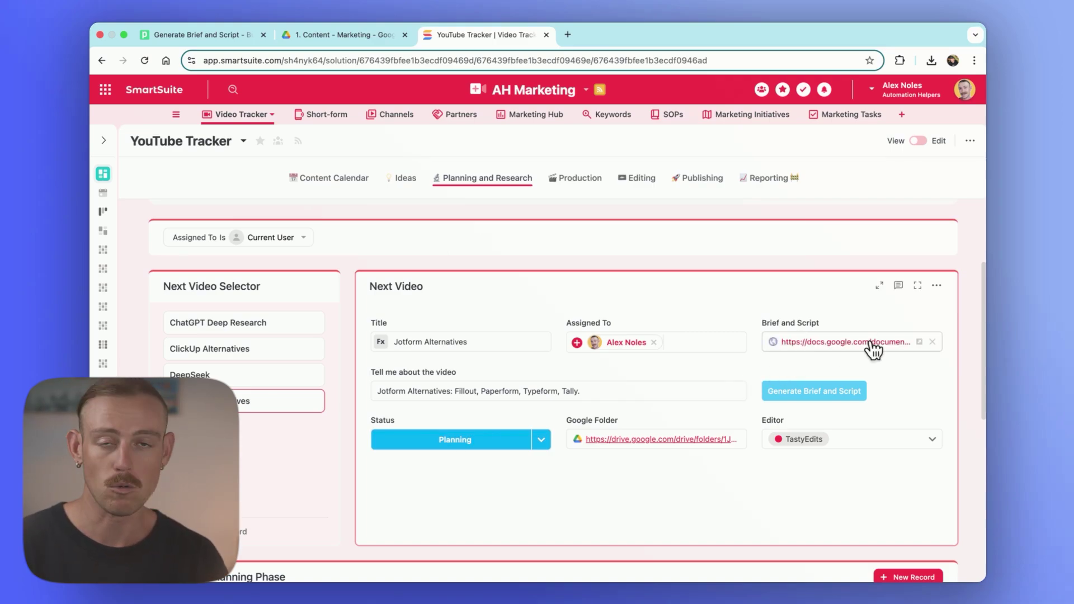
Step: Open the Jotform Alternatives brief in Google Docs, glance at Drive and Pipedream, then return to SmartSuite
{"action": "mouse_move", "coordinate": [873, 350]}
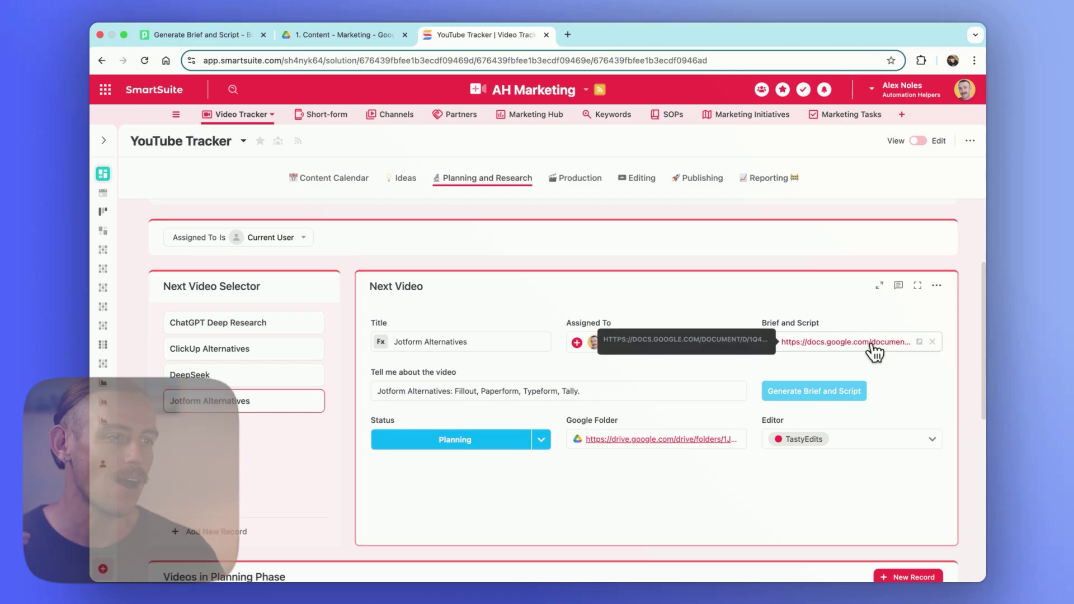
{"action": "left_click", "coordinate": [871, 345]}
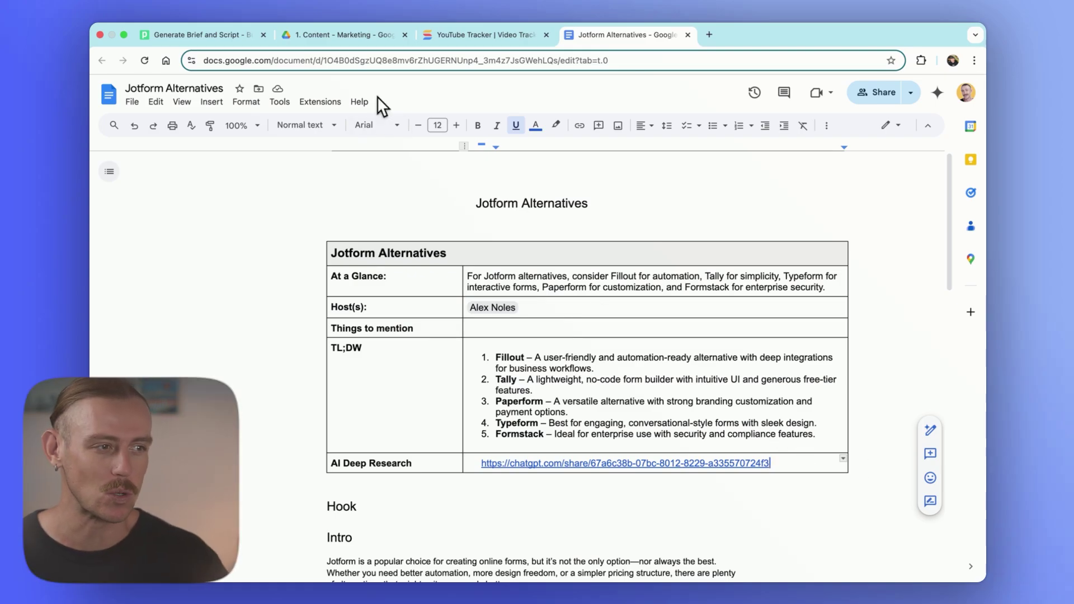
{"action": "left_click", "coordinate": [359, 36]}
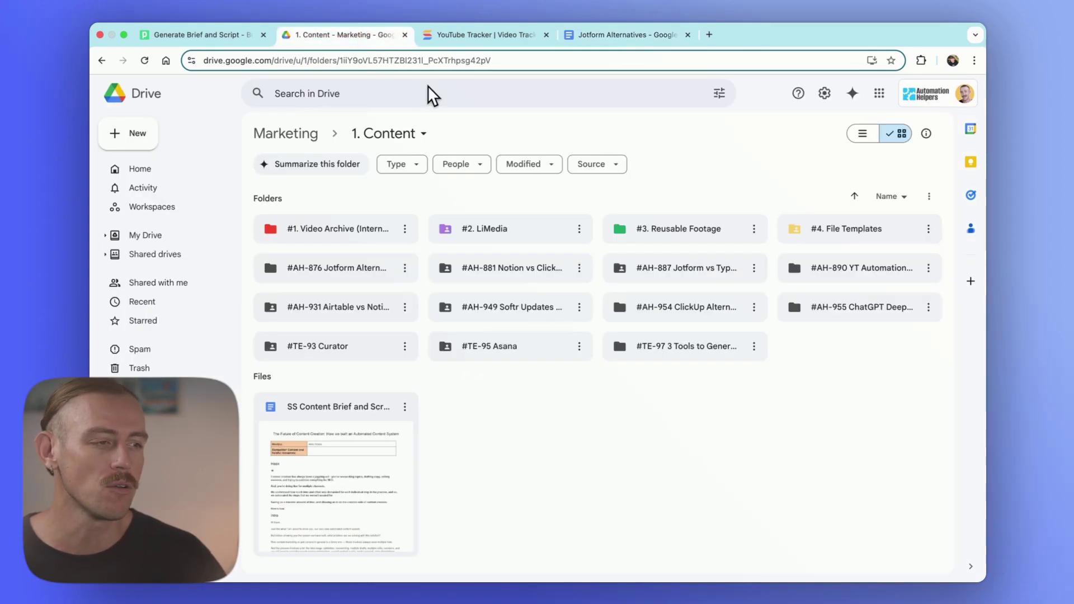
{"action": "left_click", "coordinate": [148, 35]}
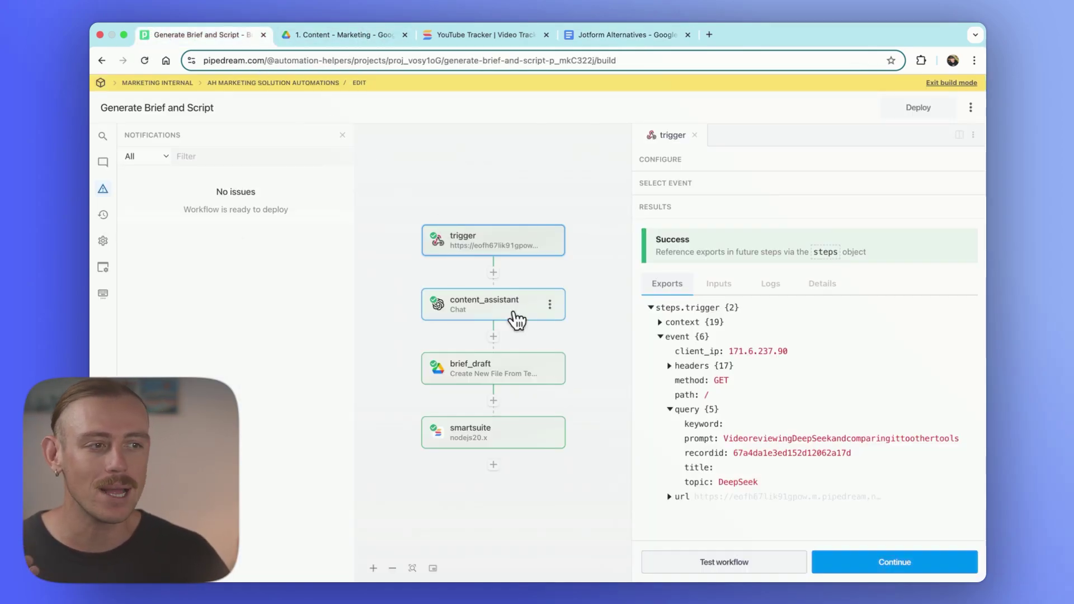
{"action": "left_click", "coordinate": [466, 36]}
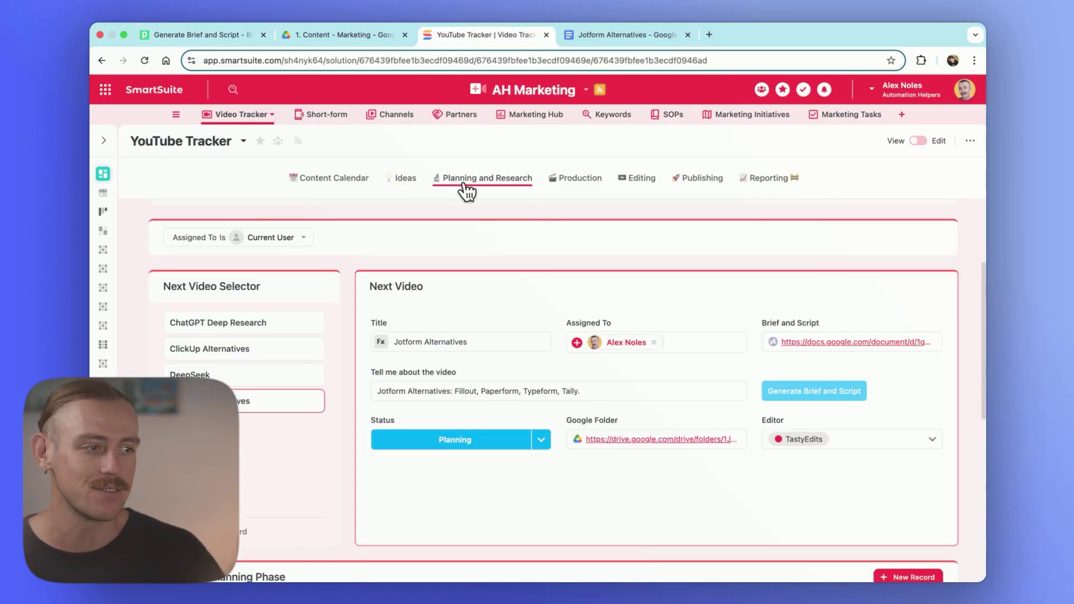
Step: Review the AH Marketing solution's automations list, then close it
{"action": "left_click", "coordinate": [534, 90]}
{"action": "left_click", "coordinate": [519, 263]}
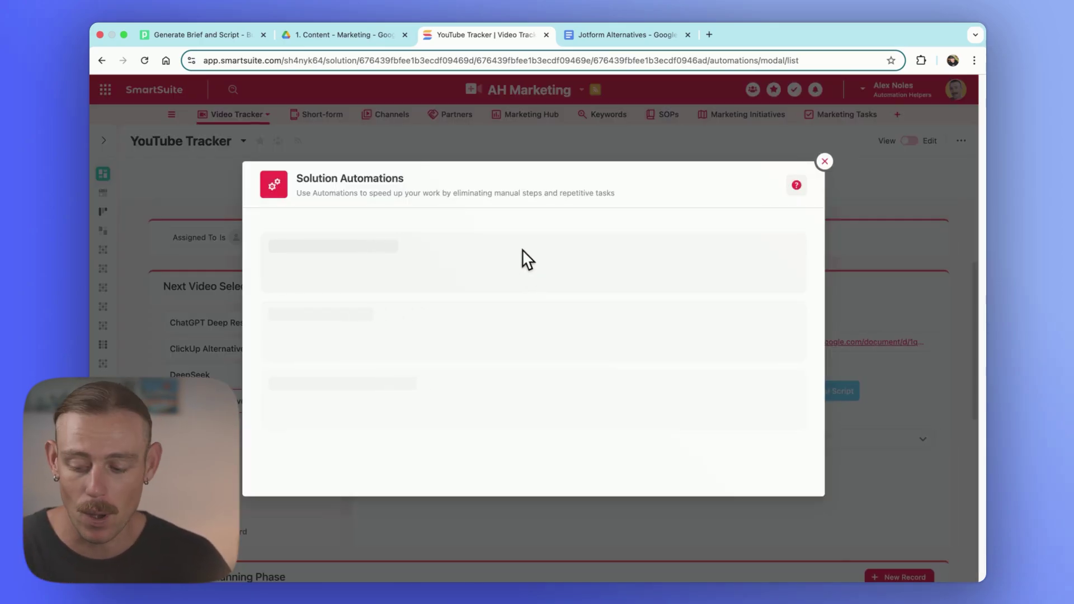
{"action": "scroll", "coordinate": [521, 252], "scroll_direction": "down", "scroll_amount": 8}
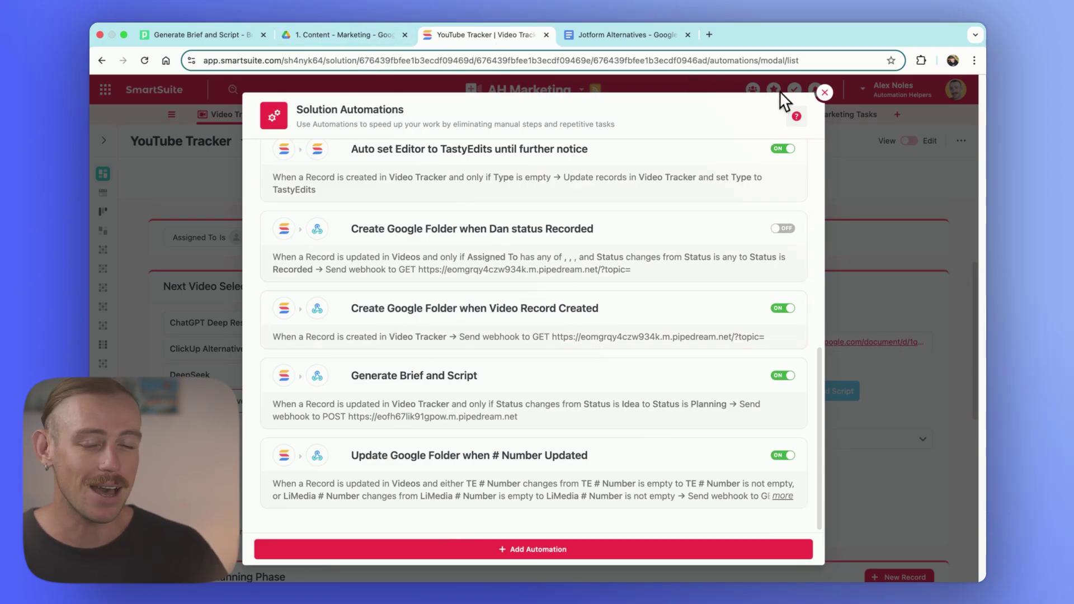
{"action": "left_click", "coordinate": [825, 93]}
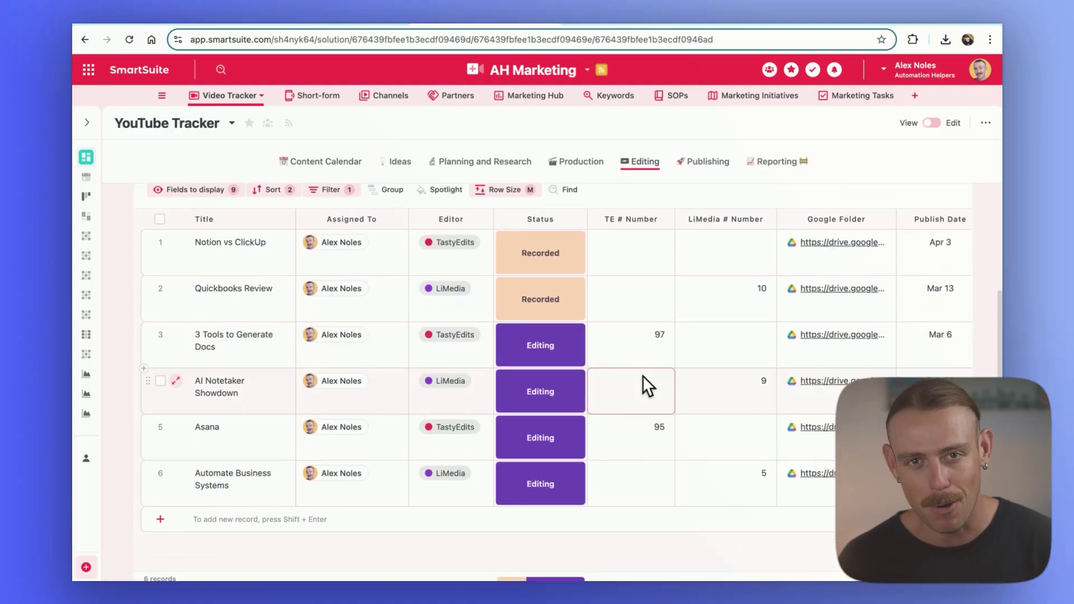
Step: In the Publishing view, inspect the YouTube Id field and the UTM Content choices
{"action": "scroll", "coordinate": [642, 374], "scroll_direction": "up", "scroll_amount": 3}
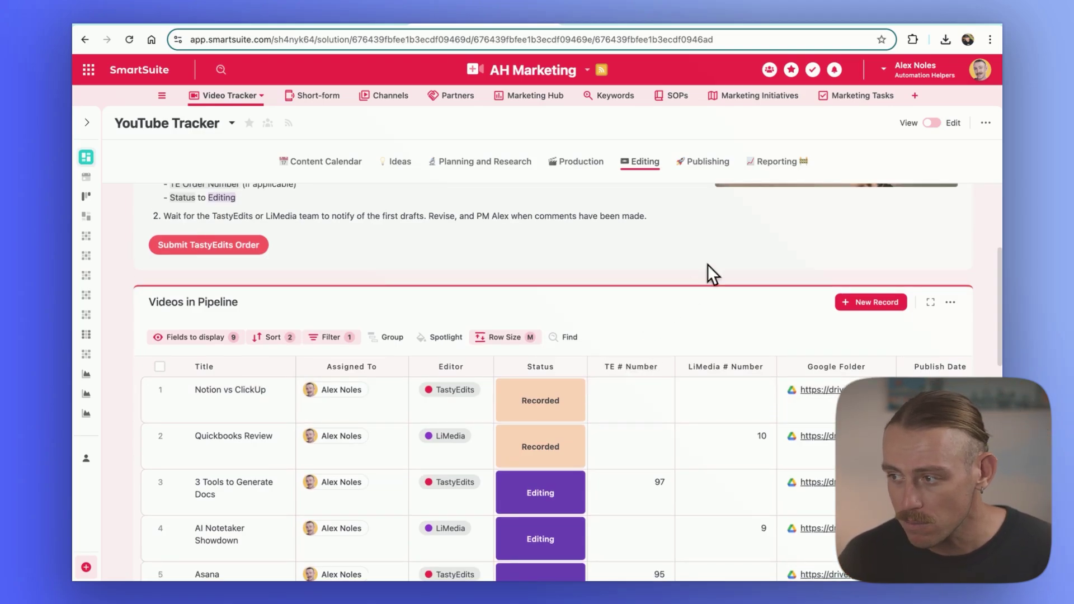
{"action": "left_click", "coordinate": [709, 168]}
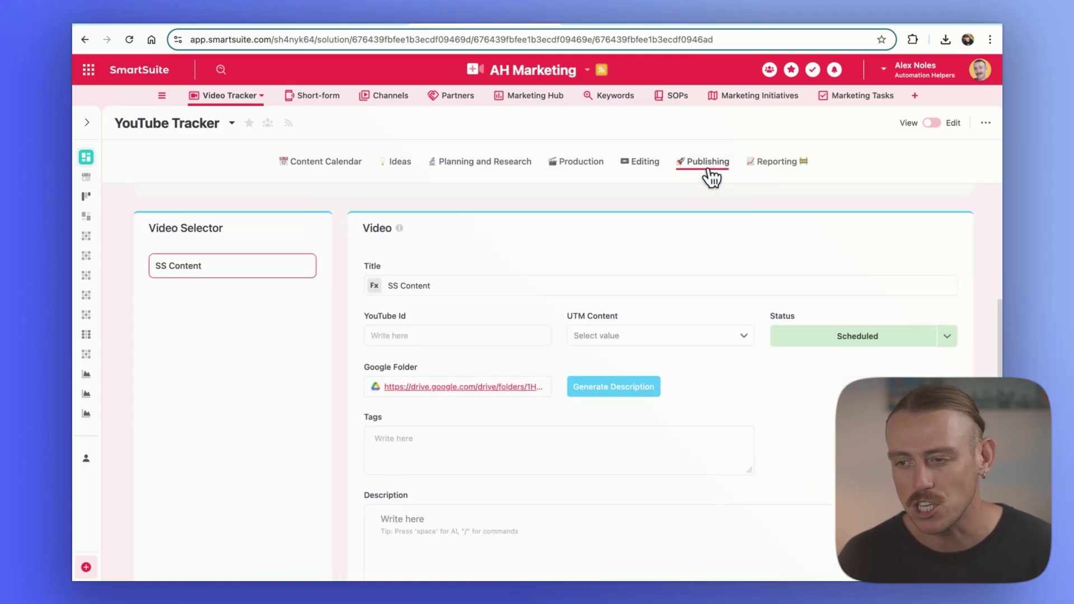
{"action": "left_click", "coordinate": [442, 335]}
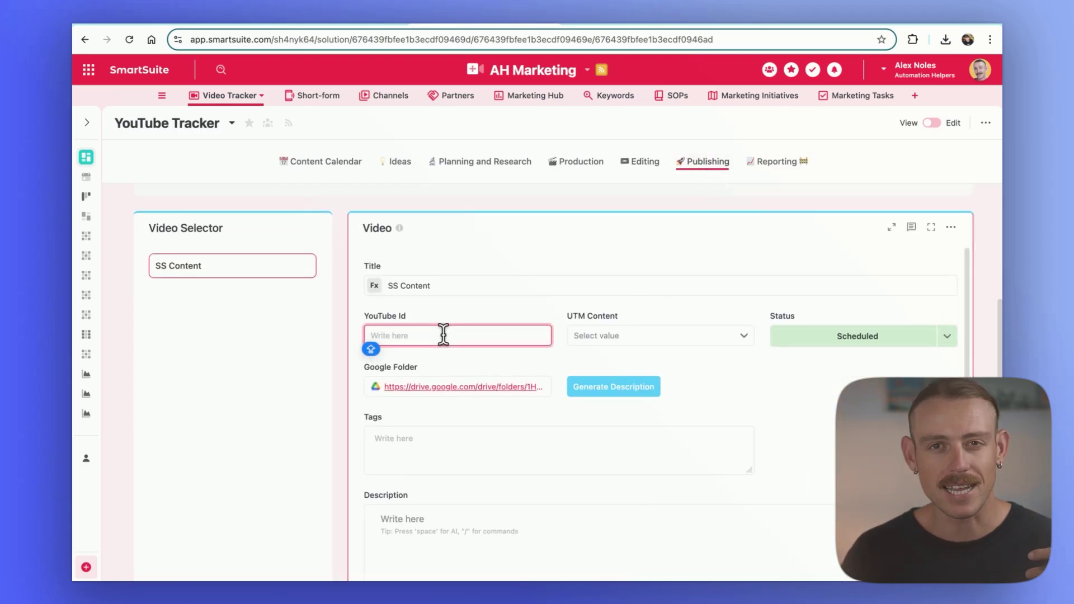
{"action": "left_click", "coordinate": [695, 340]}
{"action": "left_click", "coordinate": [802, 384]}
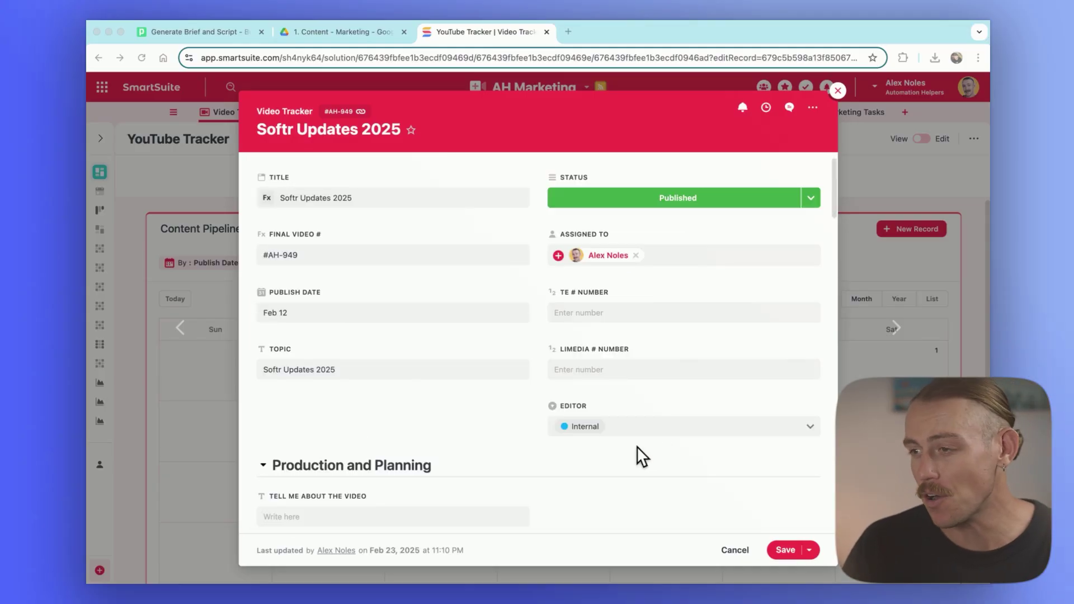
Step: Read through the Softr Updates 2025 Description, selecting the consultation link, Softr affiliate line and YouTube link
{"action": "scroll", "coordinate": [588, 434], "scroll_direction": "down", "scroll_amount": 10}
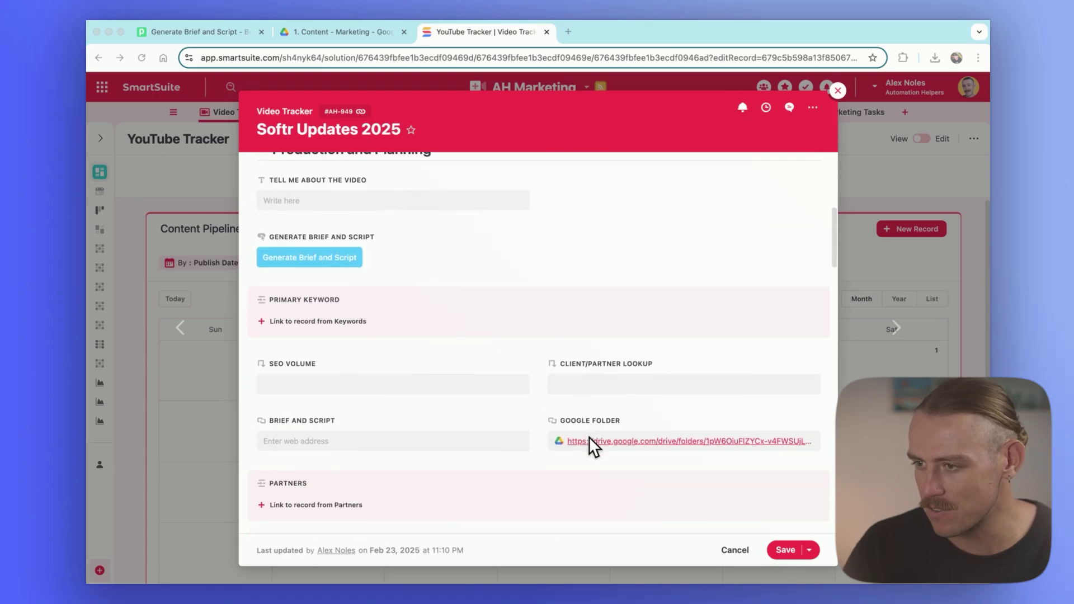
{"action": "scroll", "coordinate": [589, 436], "scroll_direction": "down", "scroll_amount": 5}
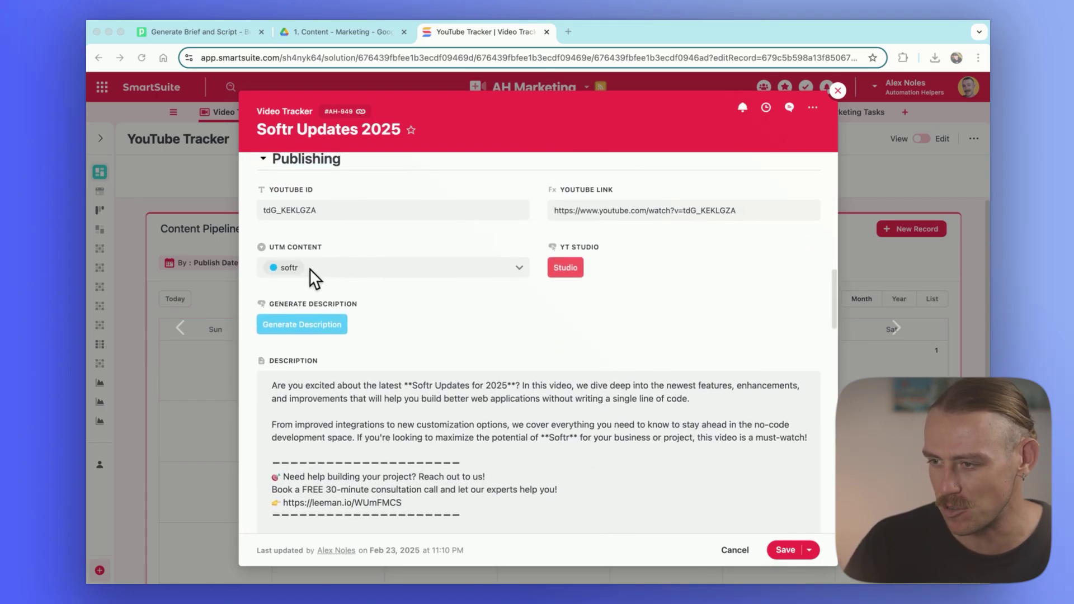
{"action": "scroll", "coordinate": [309, 269], "scroll_direction": "down", "scroll_amount": 3}
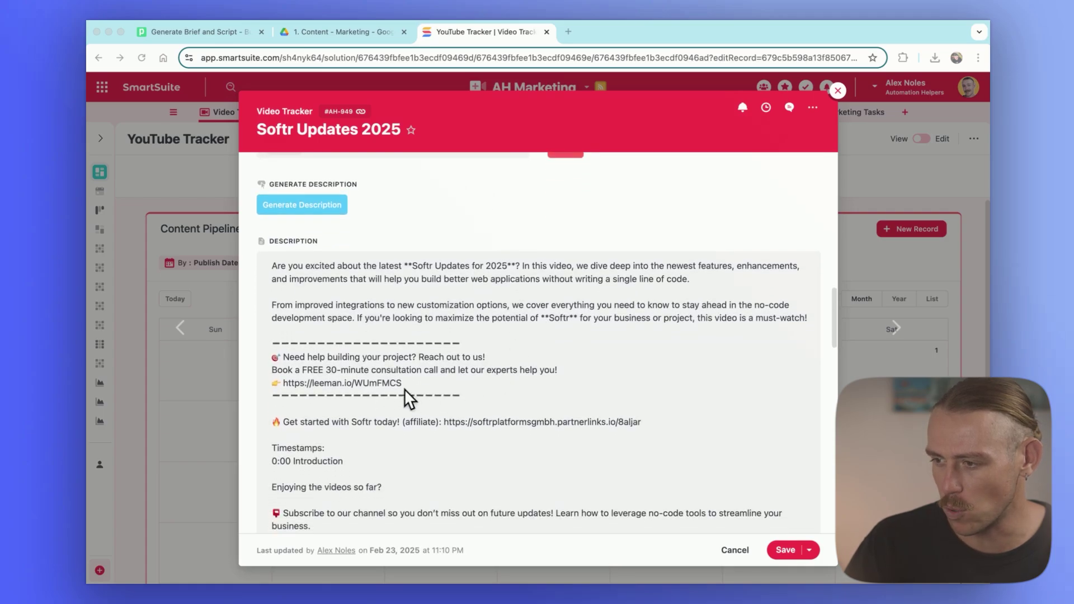
{"action": "left_click_drag", "start_coordinate": [406, 383], "coordinate": [287, 385]}
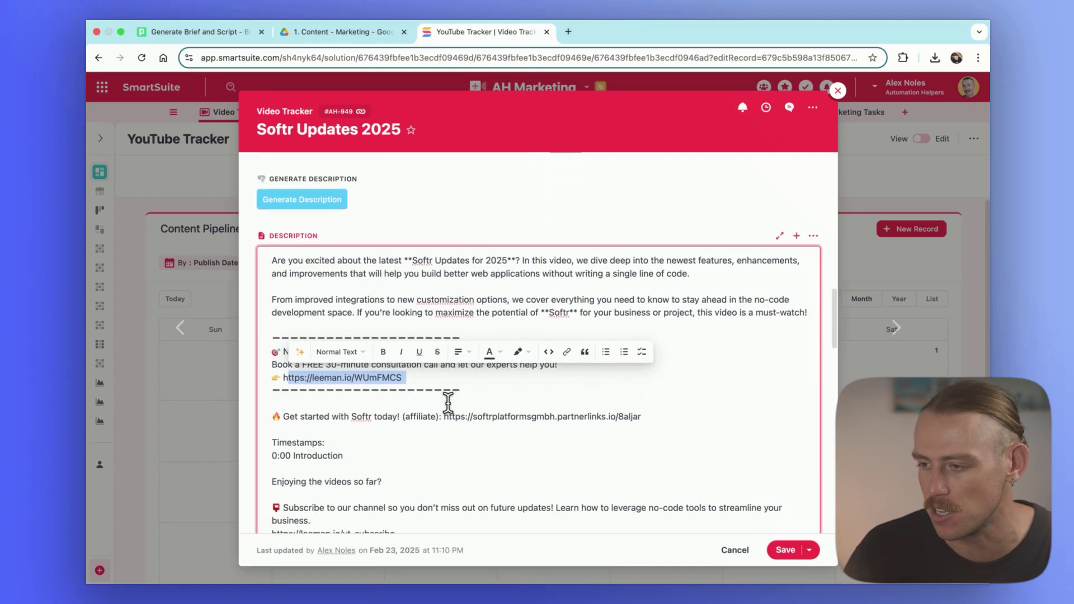
{"action": "scroll", "coordinate": [464, 397], "scroll_direction": "down", "scroll_amount": 2}
{"action": "left_click_drag", "start_coordinate": [664, 375], "coordinate": [283, 378]}
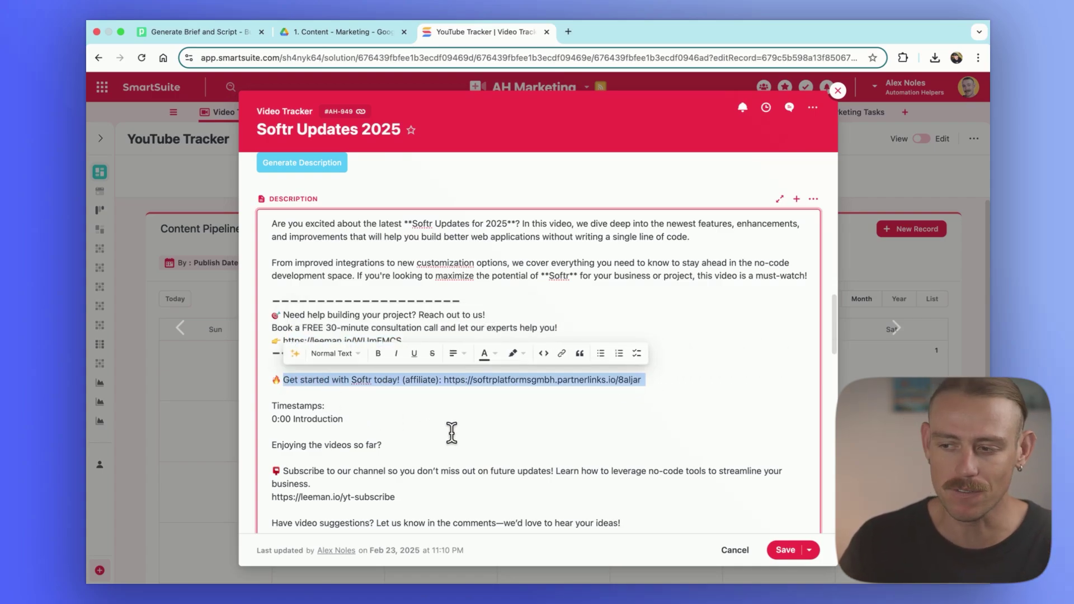
{"action": "scroll", "coordinate": [446, 434], "scroll_direction": "down", "scroll_amount": 1}
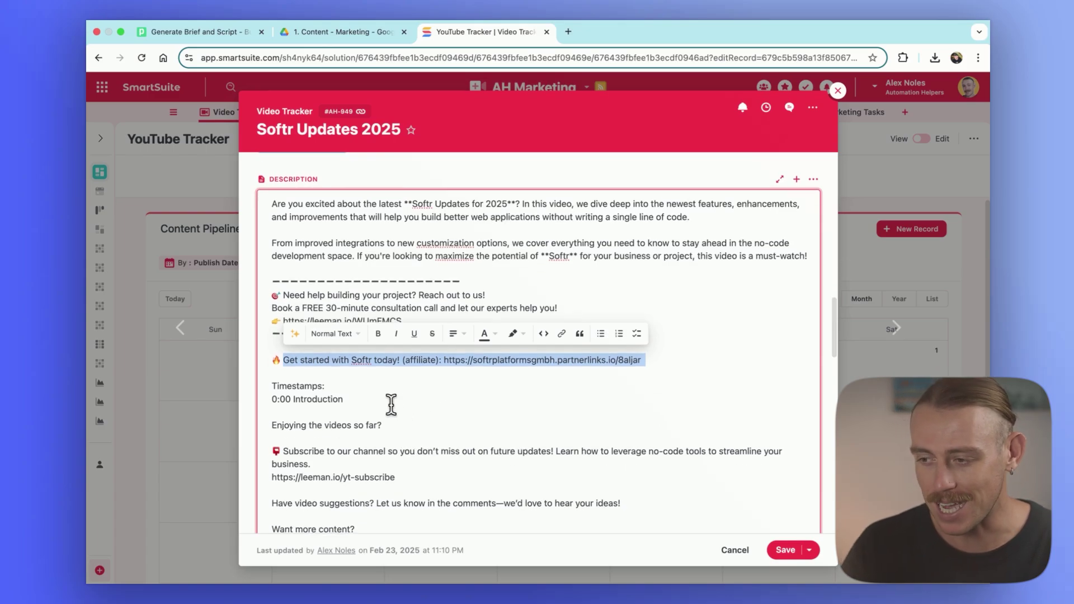
{"action": "left_click_drag", "start_coordinate": [391, 403], "coordinate": [267, 387]}
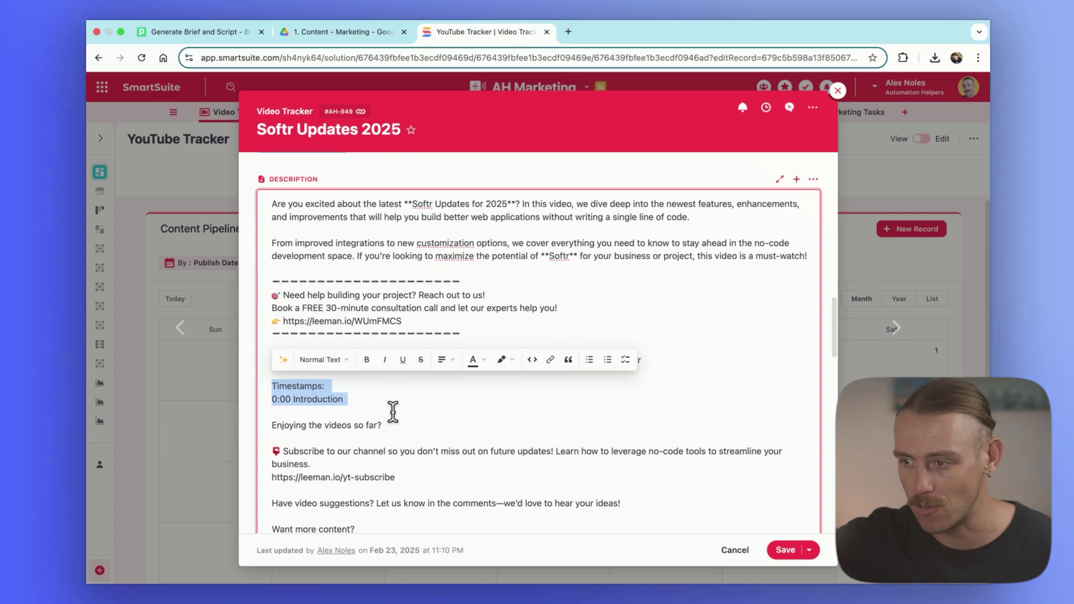
{"action": "scroll", "coordinate": [393, 412], "scroll_direction": "down", "scroll_amount": 3}
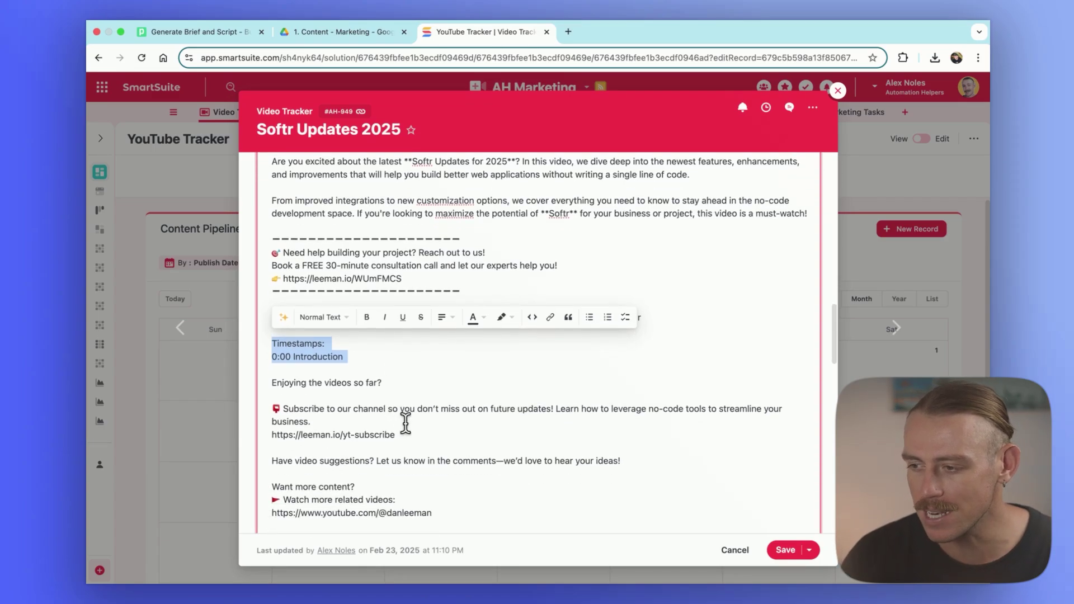
{"action": "scroll", "coordinate": [420, 441], "scroll_direction": "down", "scroll_amount": 2}
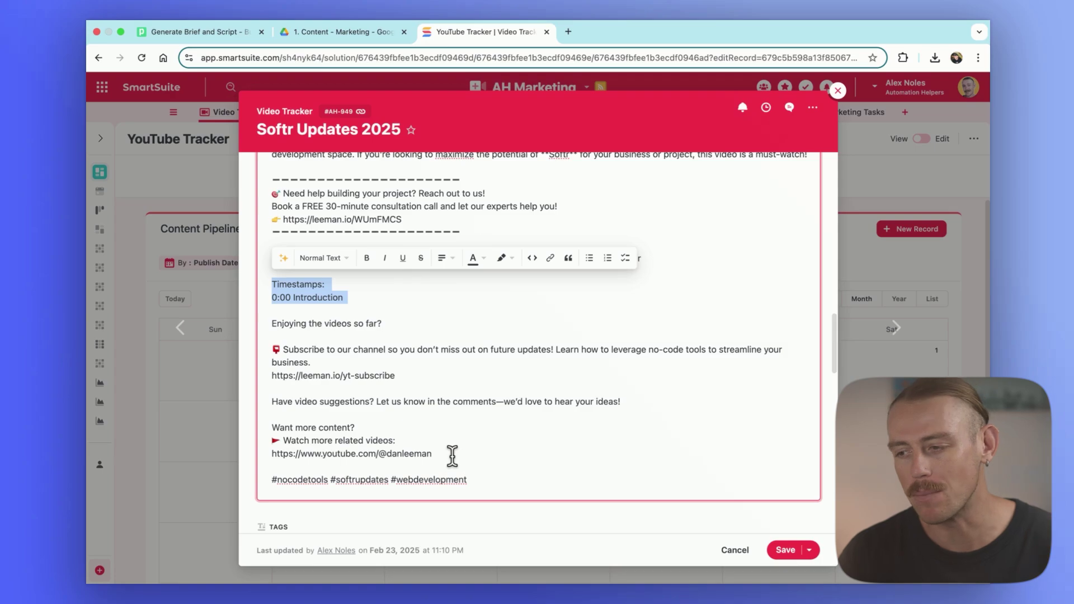
{"action": "left_click_drag", "start_coordinate": [452, 456], "coordinate": [271, 452]}
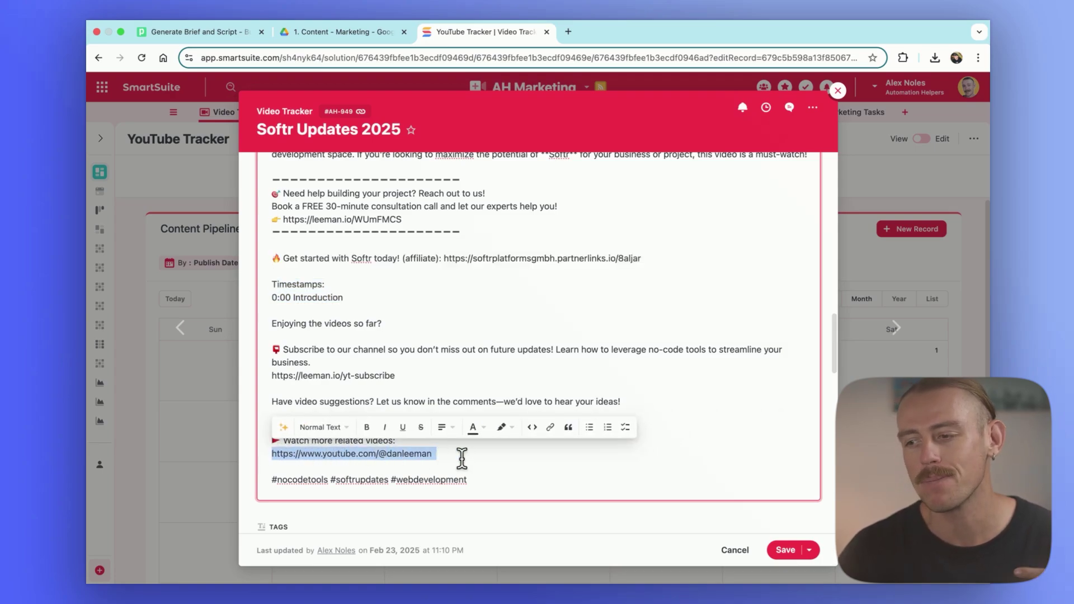